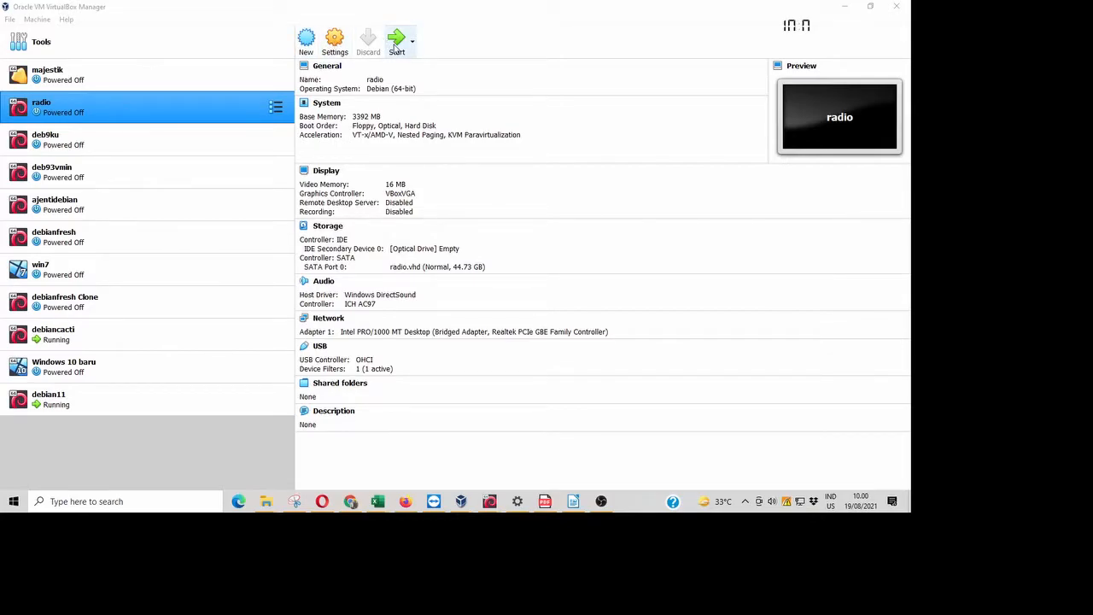
# - Create a new machine named 'Debian 11' plus the user's name, auto-detected as Linux, Debian (64-bit)
pyautogui.click(305, 52)
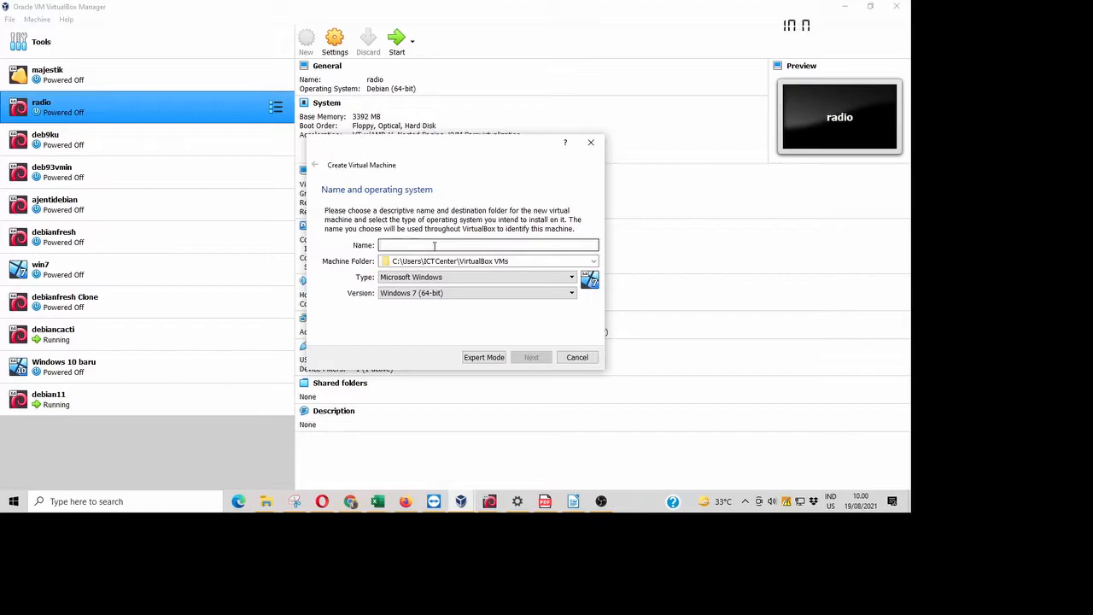
pyautogui.write('Deb')
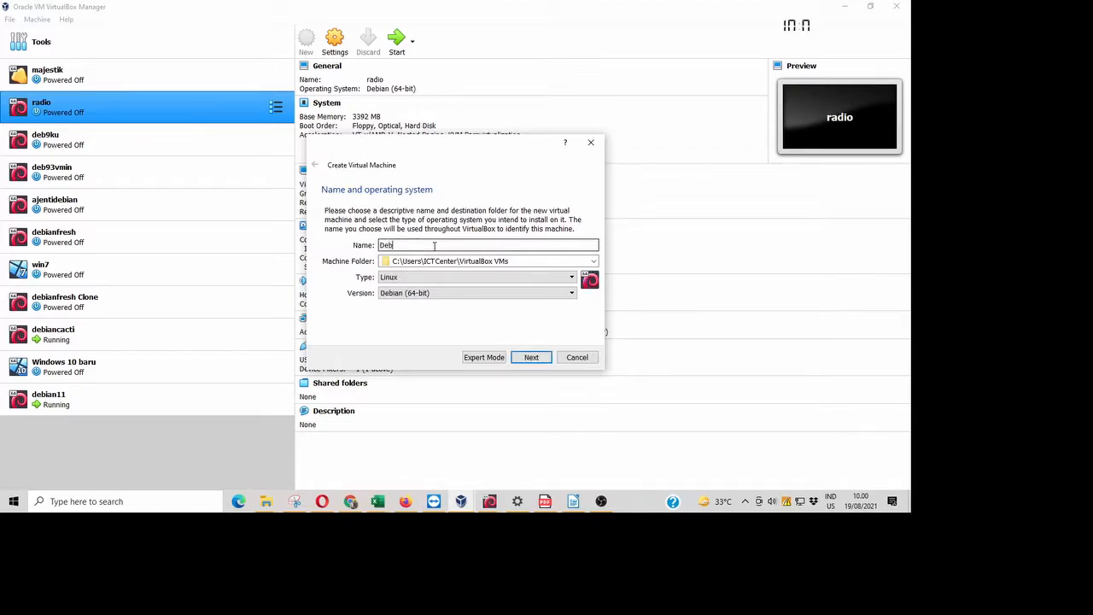
pyautogui.write('ian 11 ridho')
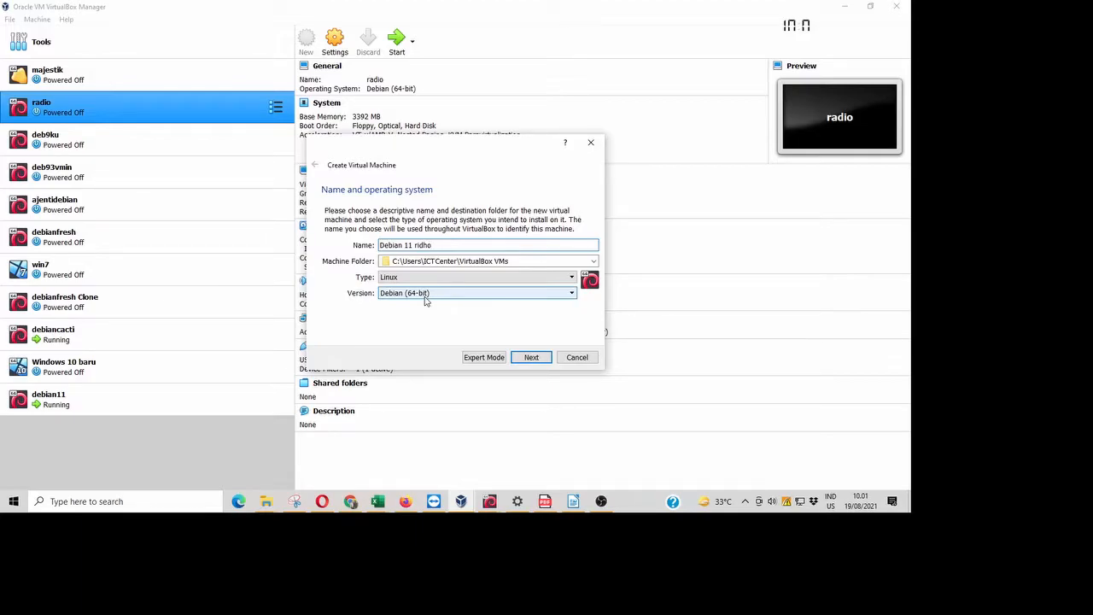
pyautogui.click(531, 358)
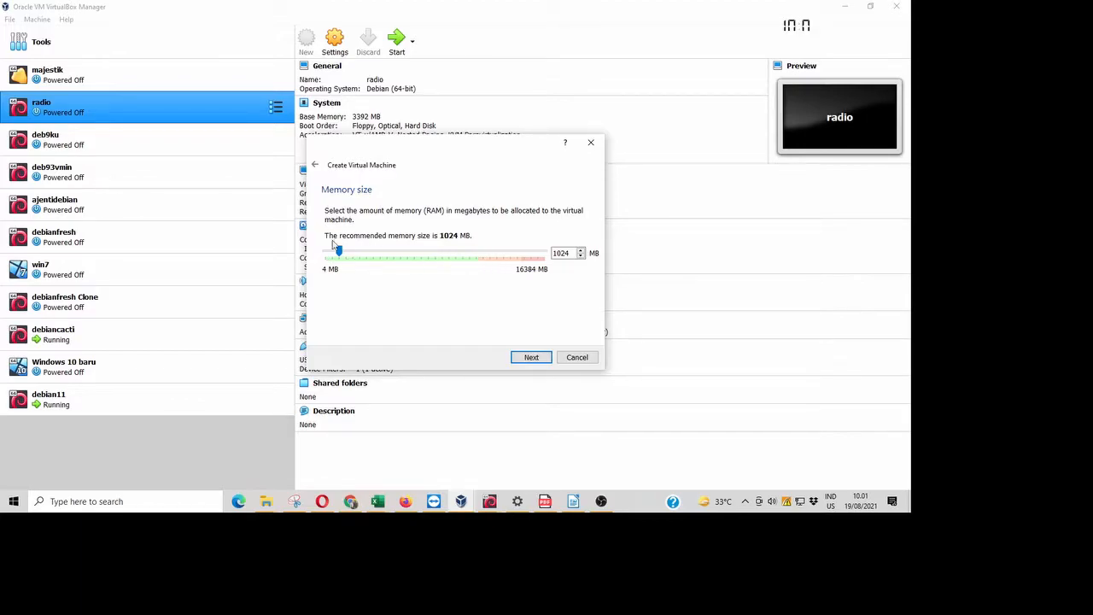
# - Drag the RAM slider up to 8192 MB
pyautogui.moveTo(339, 252); pyautogui.dragTo(434, 261)
# - Choose to create a new virtual hard disk now, VDI type, dynamically allocated
pyautogui.click(535, 360)
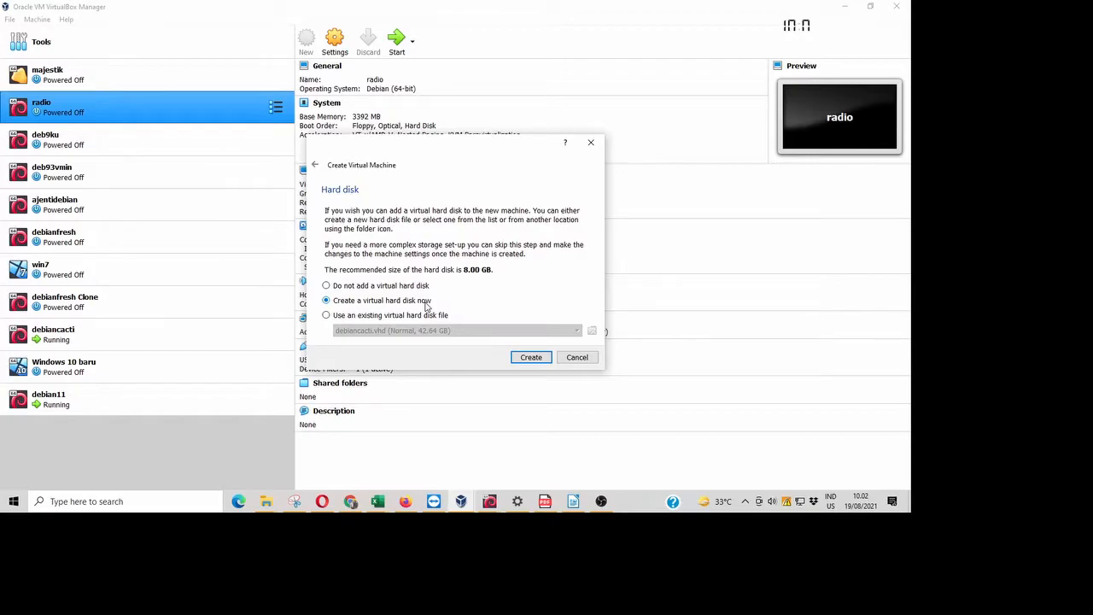
pyautogui.click(537, 359)
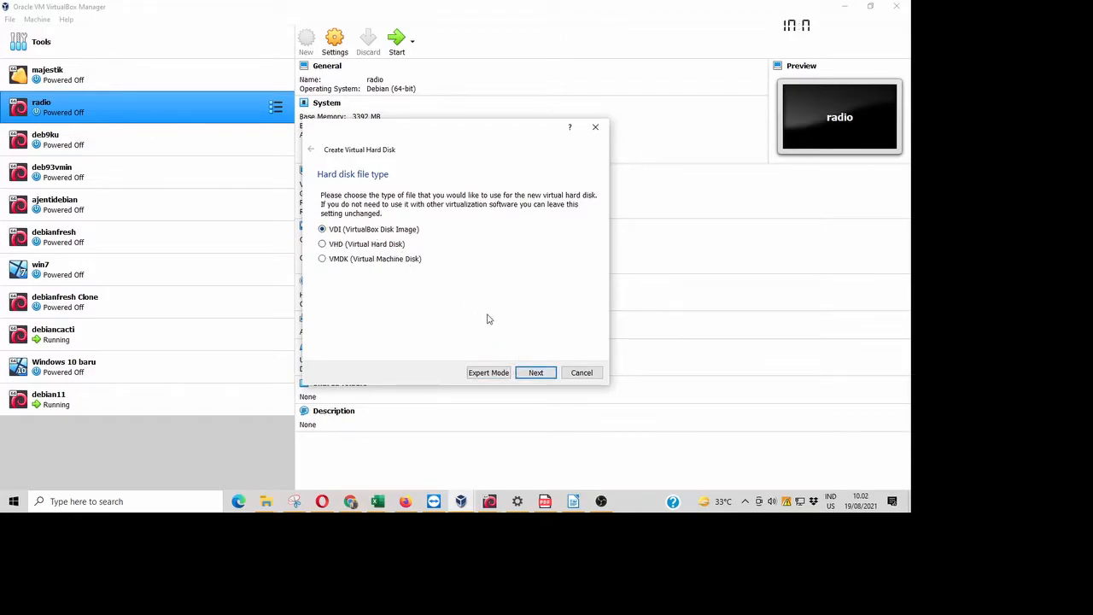
pyautogui.click(536, 374)
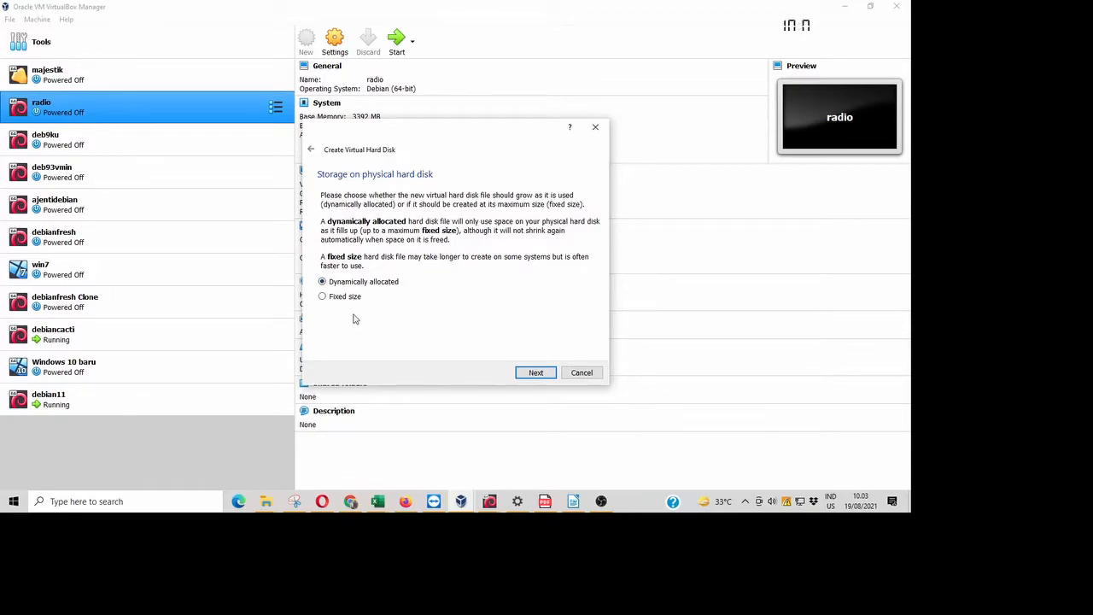
pyautogui.click(540, 379)
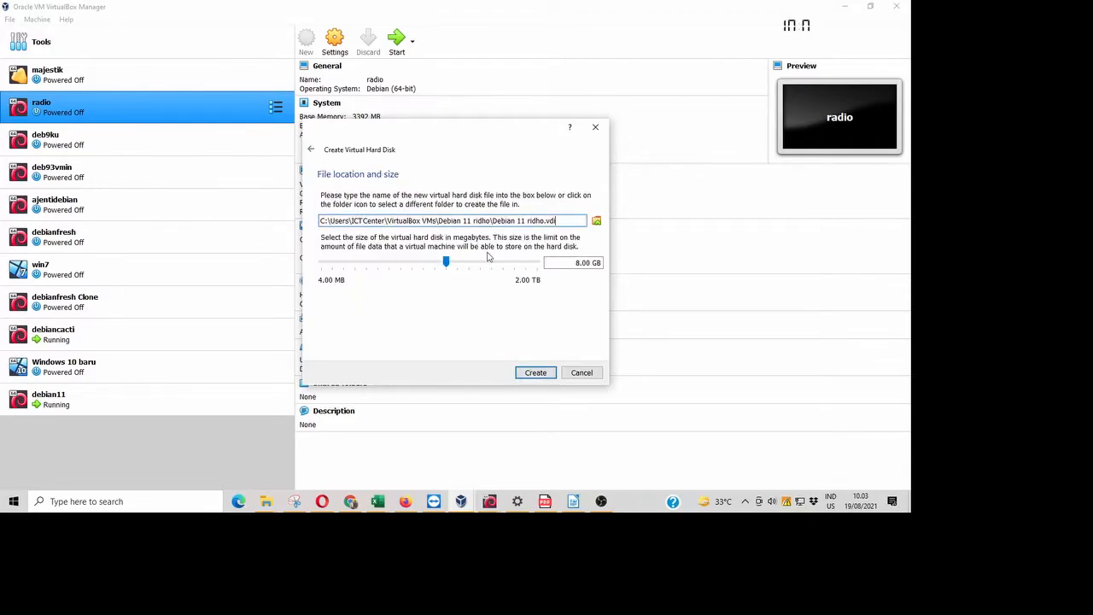
# - Enlarge the virtual disk from 8.00 GB to 21.32 GB and create the machine
pyautogui.moveTo(576, 263); pyautogui.dragTo(599, 263)
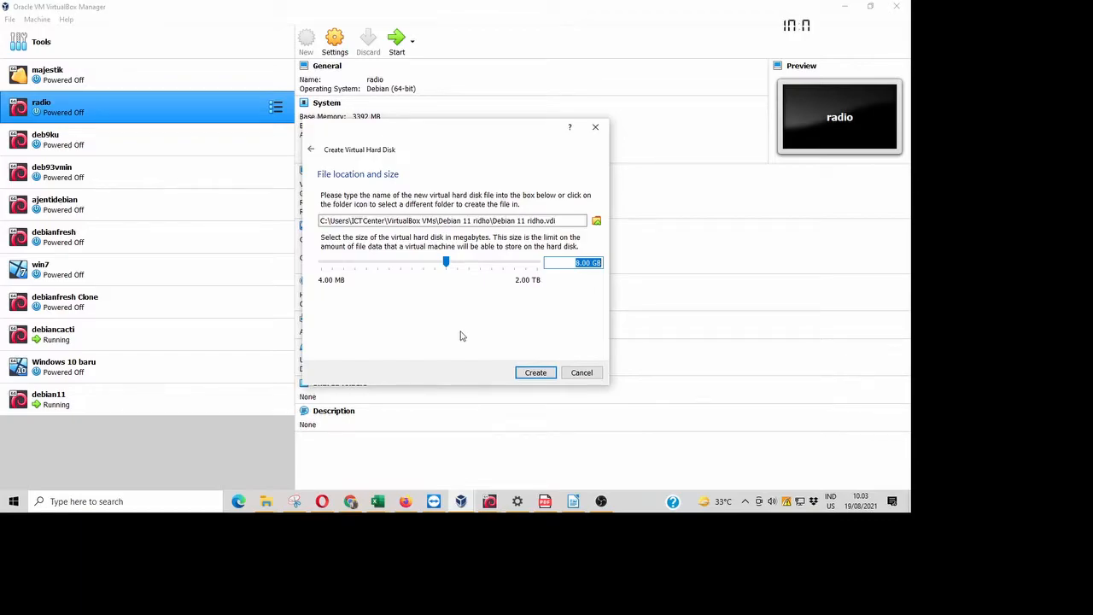
pyautogui.moveTo(447, 267); pyautogui.dragTo(465, 266)
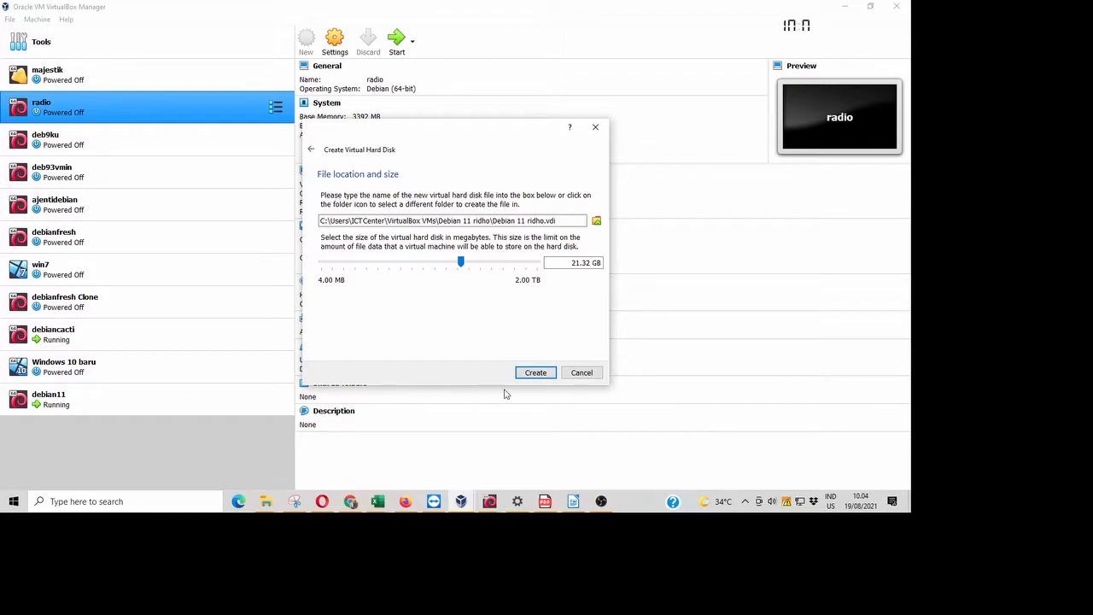
pyautogui.click(535, 373)
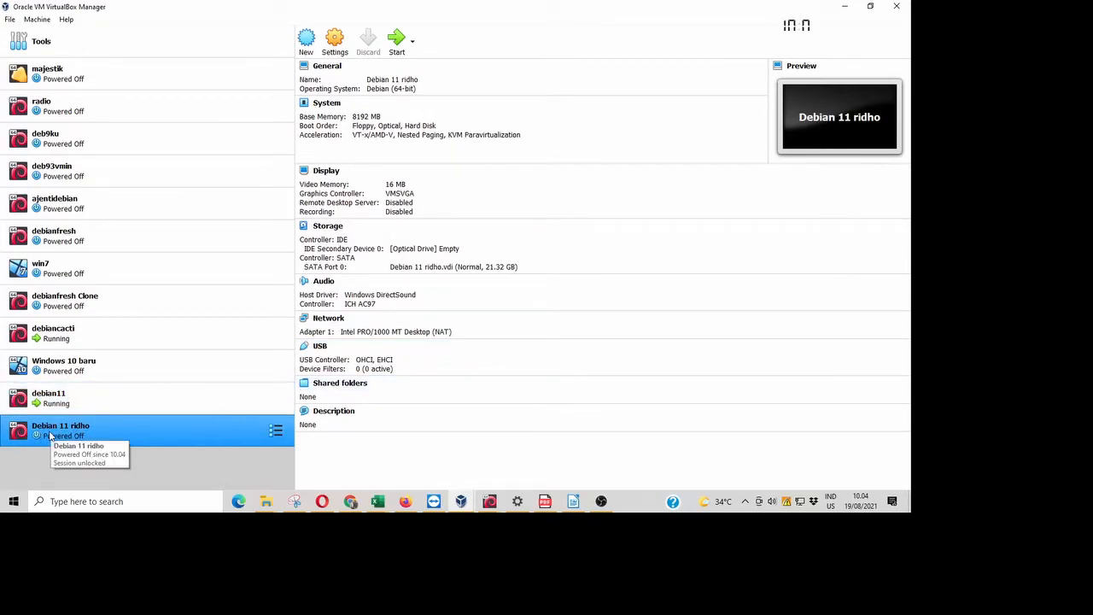
# - Select the new Debian 11 machine in the list and open its Settings
pyautogui.keyDown('ctrl'); pyautogui.click(52, 401); pyautogui.keyUp('ctrl')
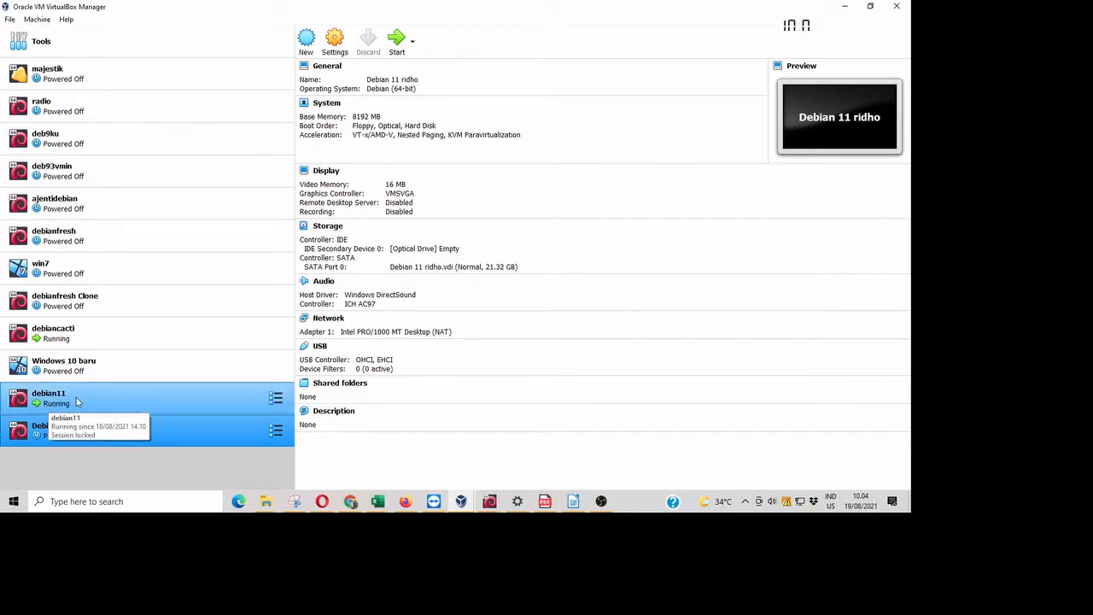
pyautogui.keyDown('ctrl'); pyautogui.click(76, 401); pyautogui.keyUp('ctrl')
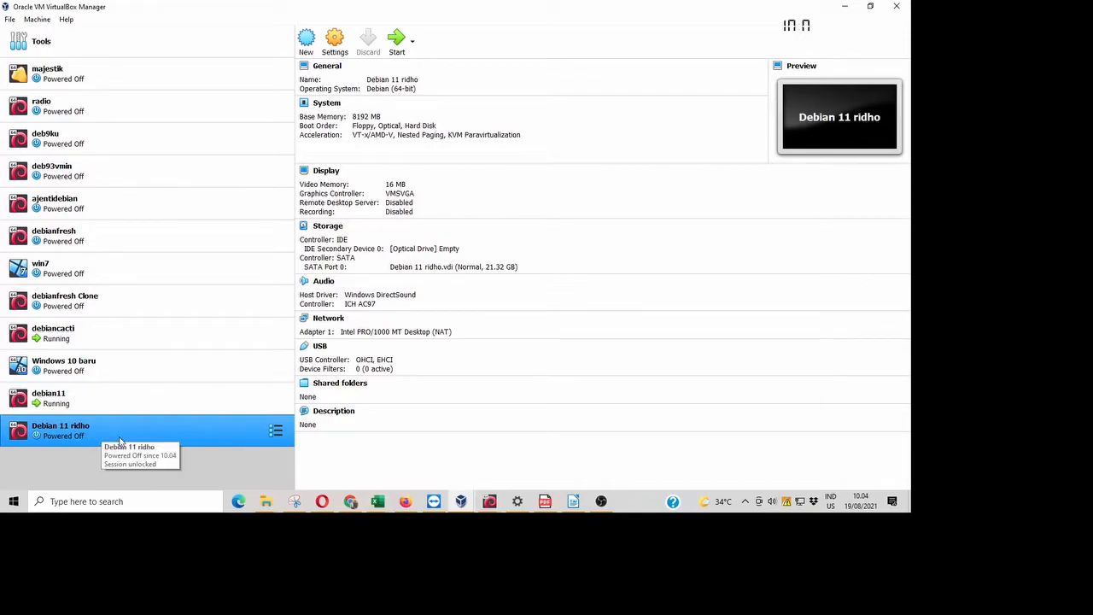
pyautogui.click(335, 40)
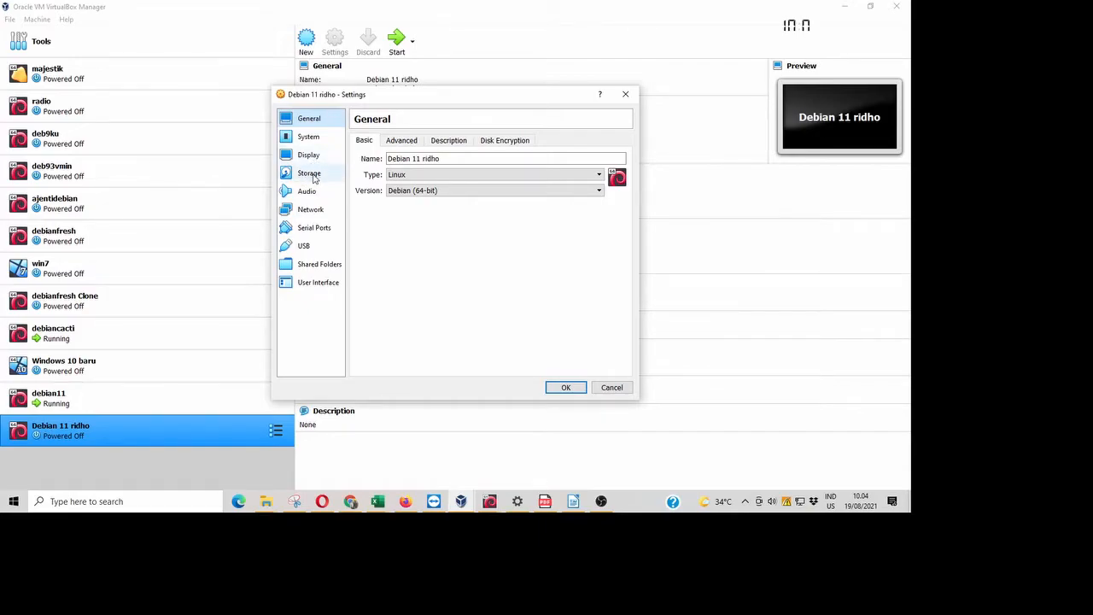
# - Load debian-11.0.0-amd64-DVD-1.iso from Downloads into the empty optical drive and save the settings
pyautogui.click(309, 175)
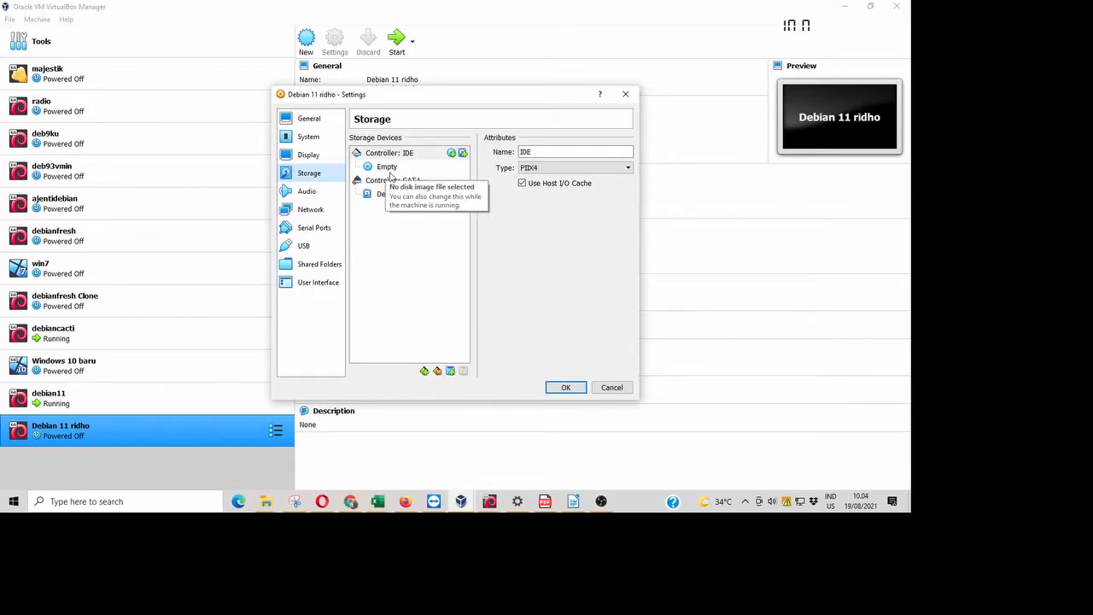
pyautogui.click(387, 167)
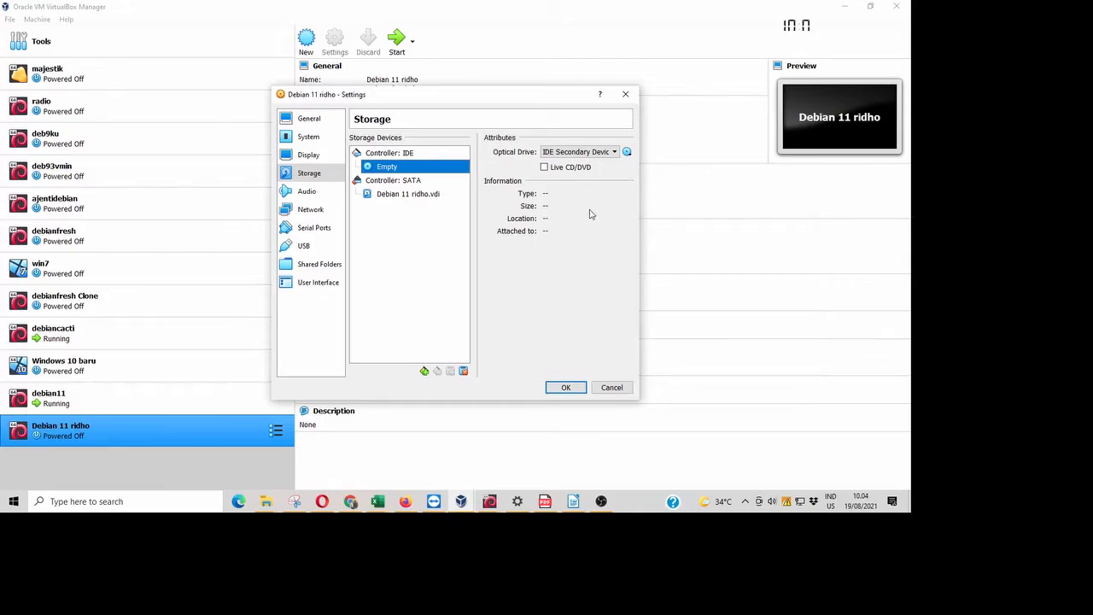
pyautogui.click(627, 153)
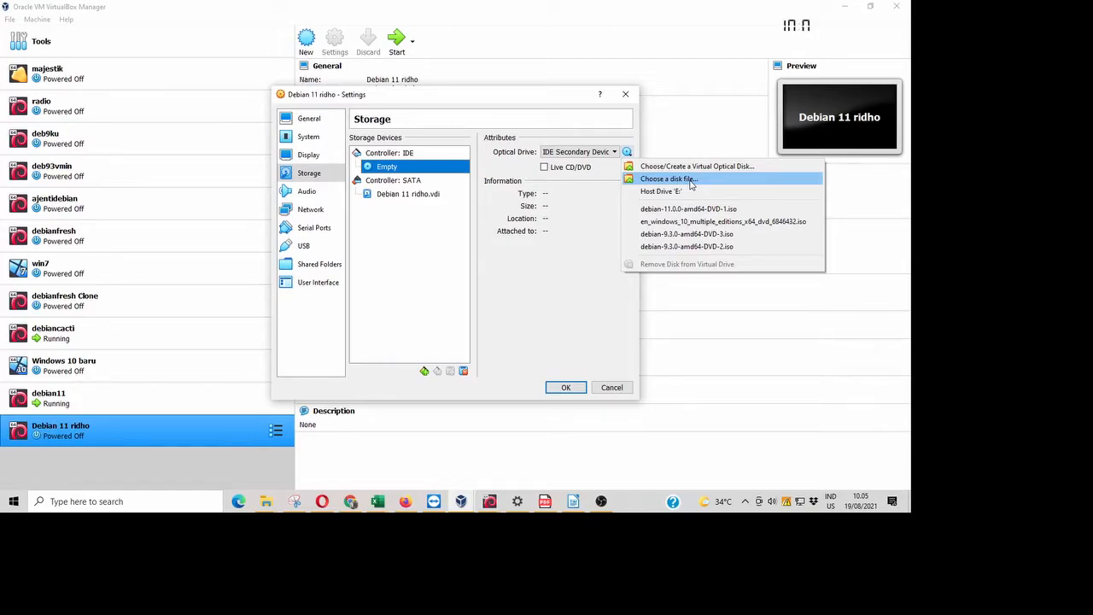
pyautogui.click(669, 179)
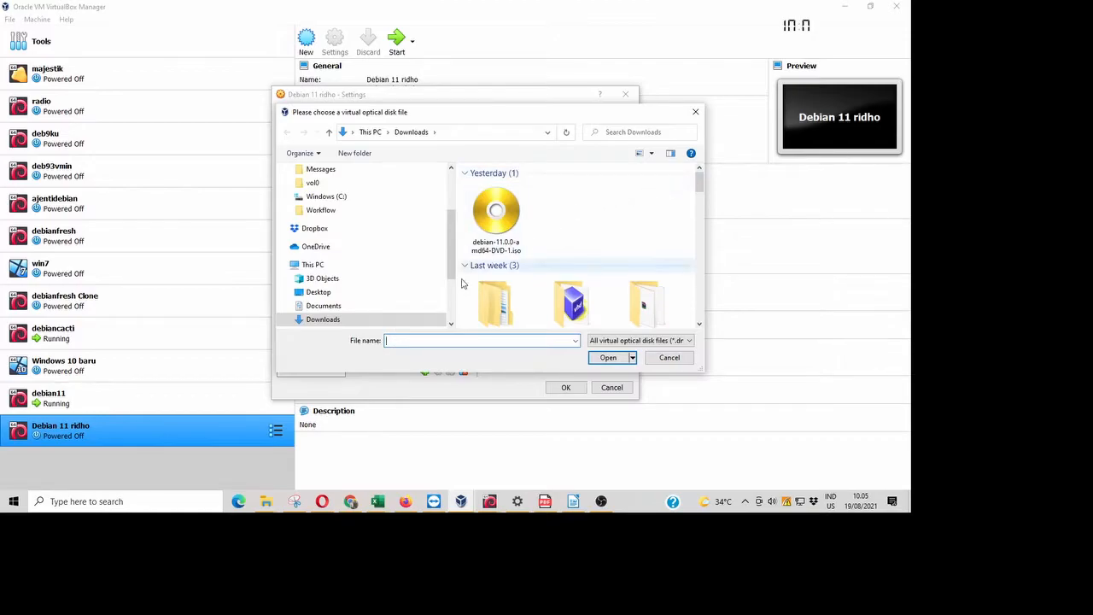
pyautogui.scroll(-2, 445, 257)
pyautogui.click(333, 249)
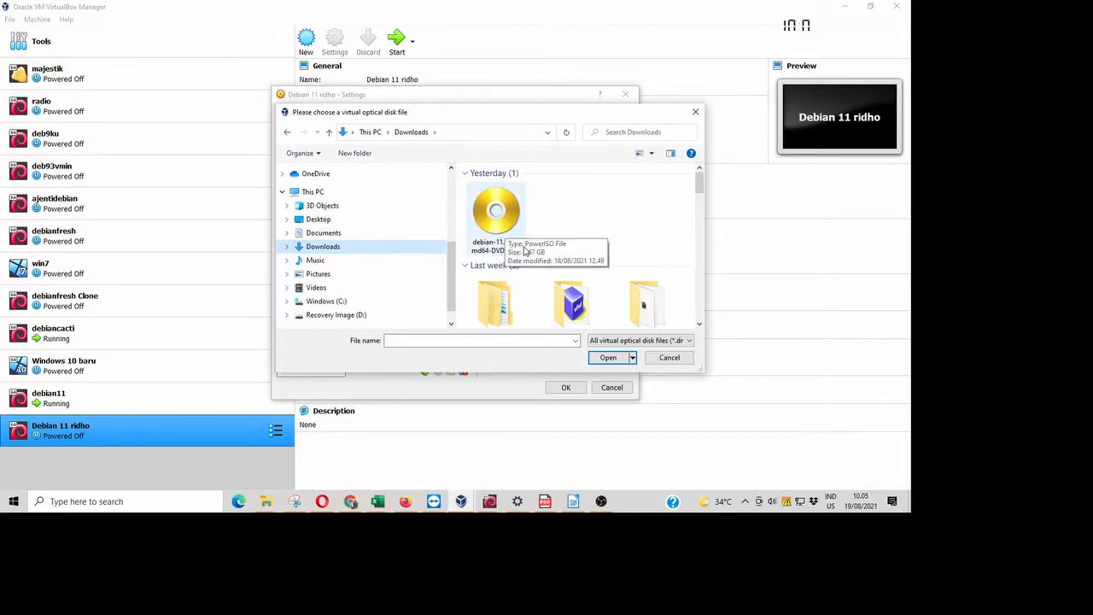
pyautogui.click(492, 224)
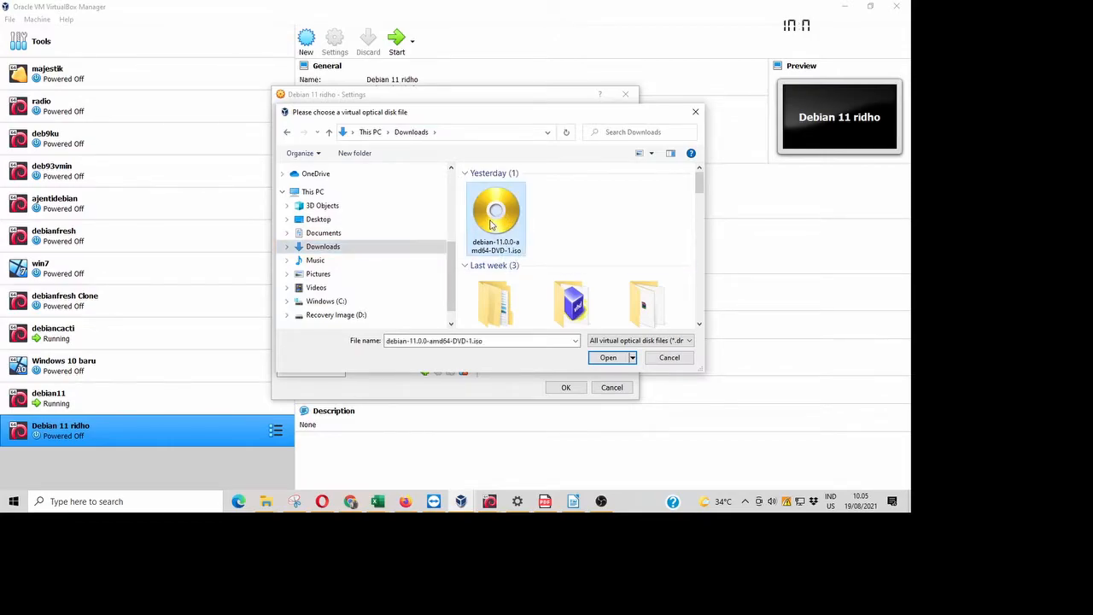
pyautogui.click(609, 360)
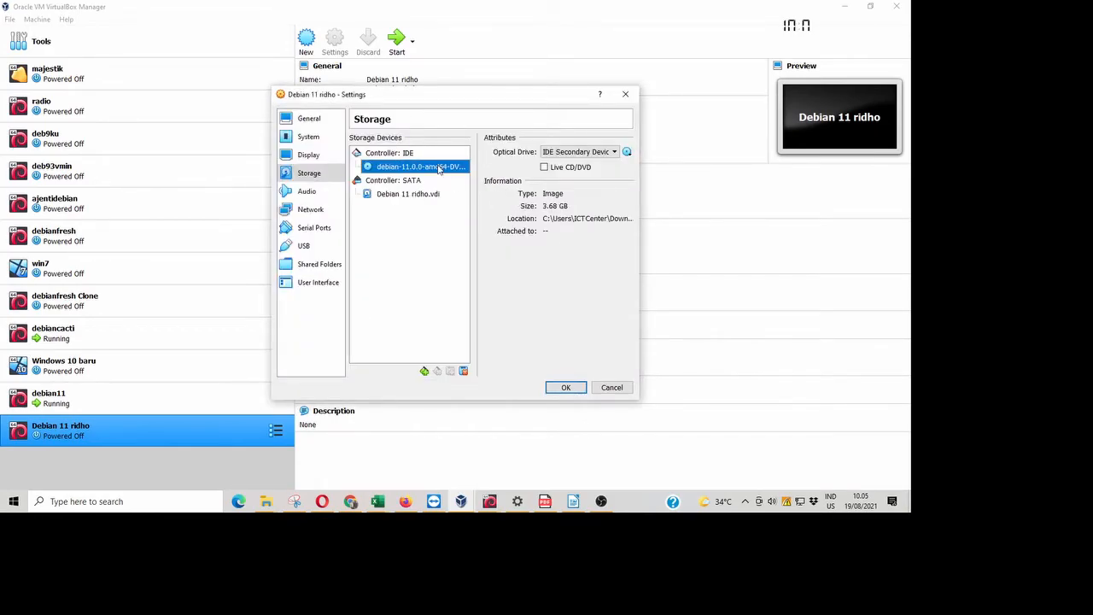
pyautogui.click(566, 388)
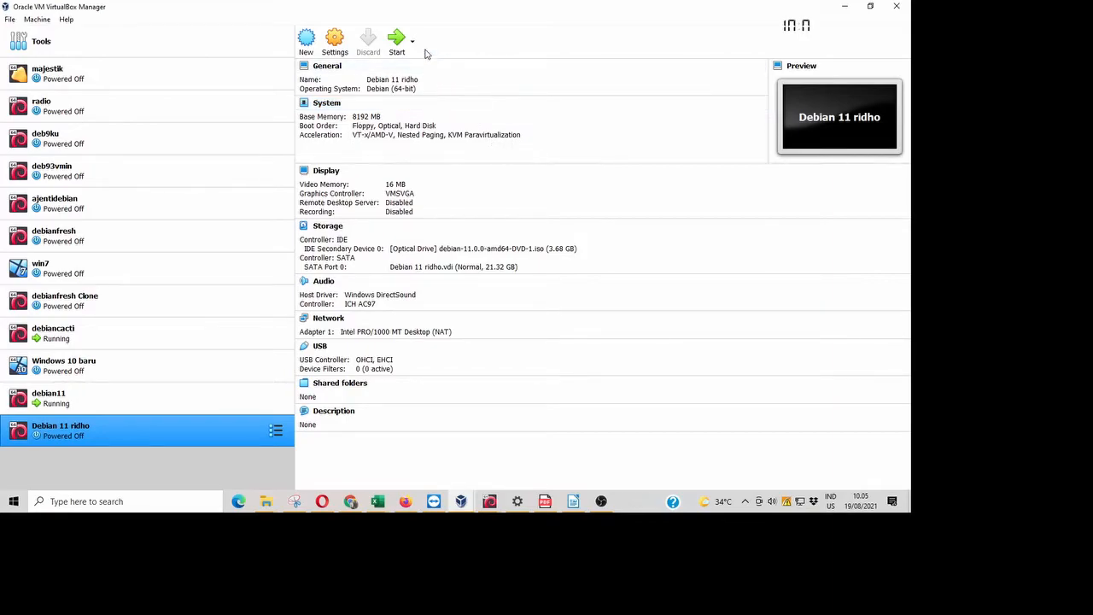
# - Start the VM and choose plain Install from the Debian installer boot menu
pyautogui.click(398, 45)
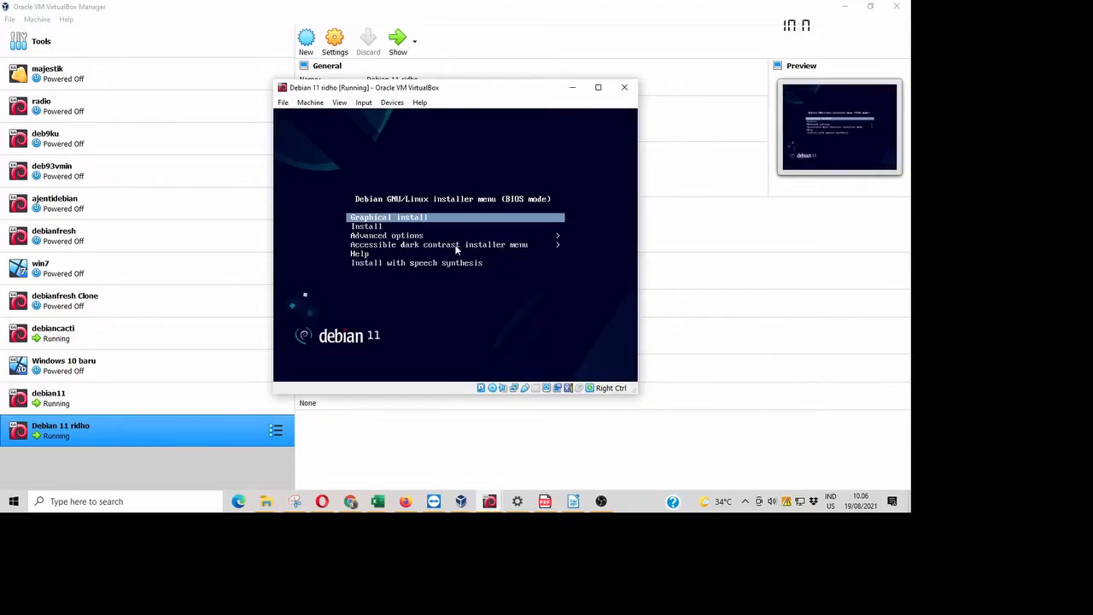
pyautogui.press('Down')
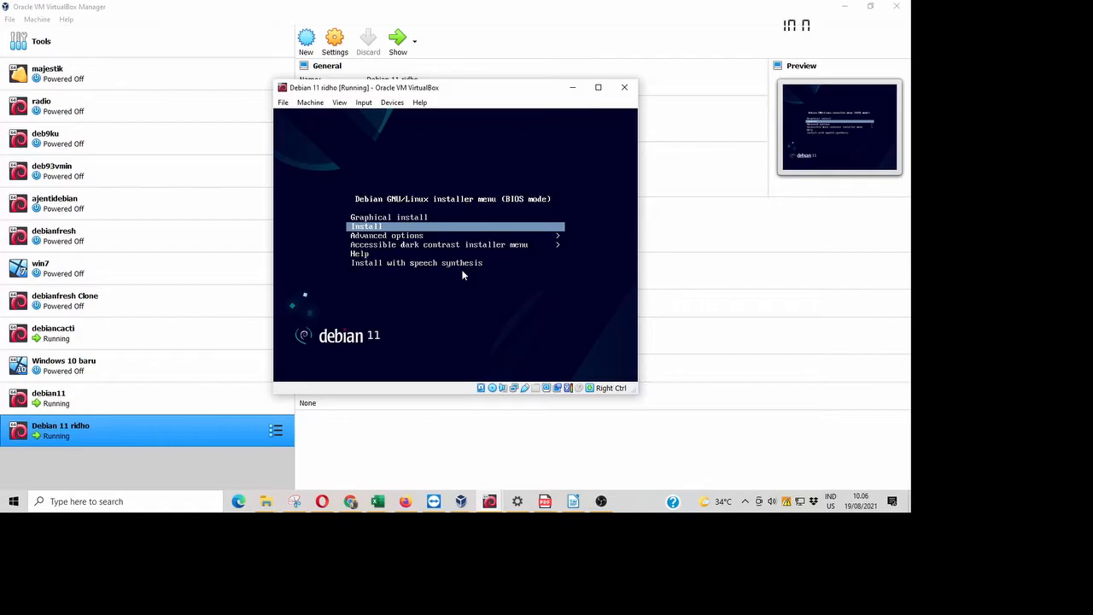
pyautogui.press('Down')
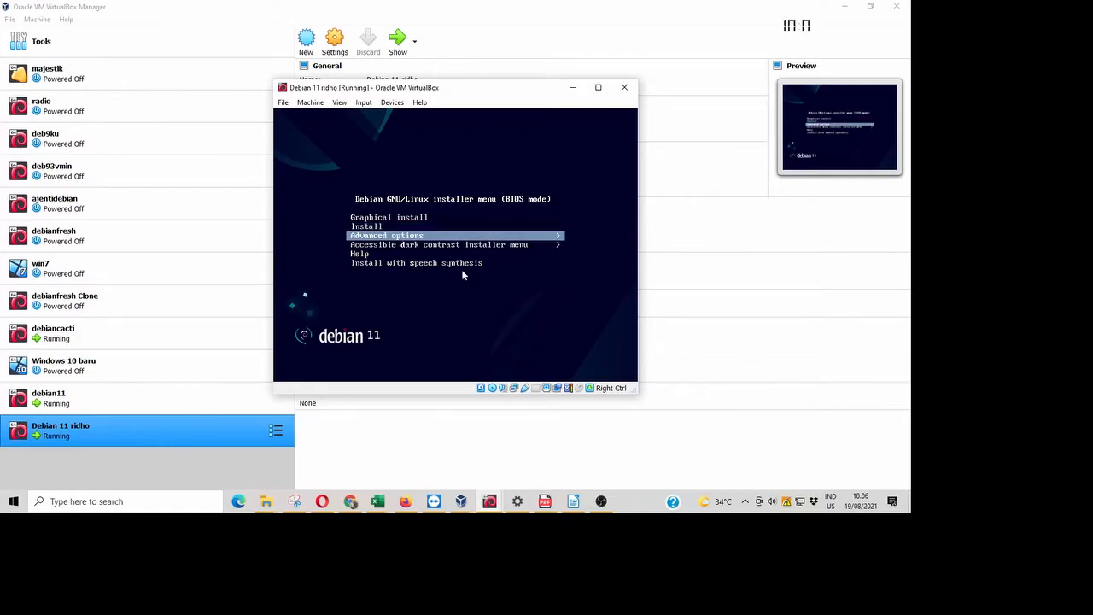
pyautogui.press('Up')
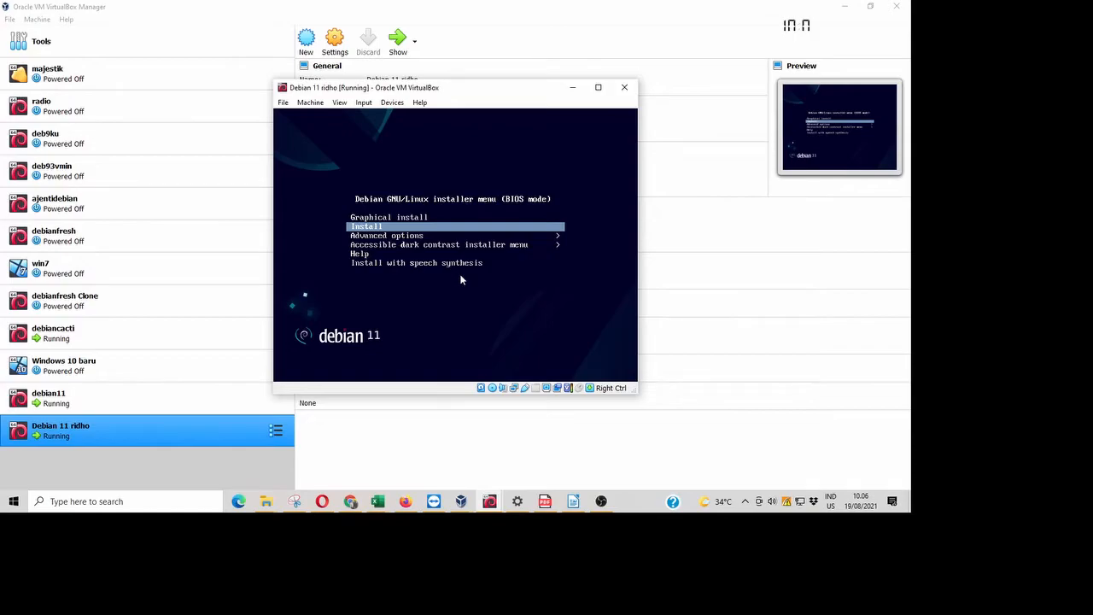
pyautogui.press('Return')
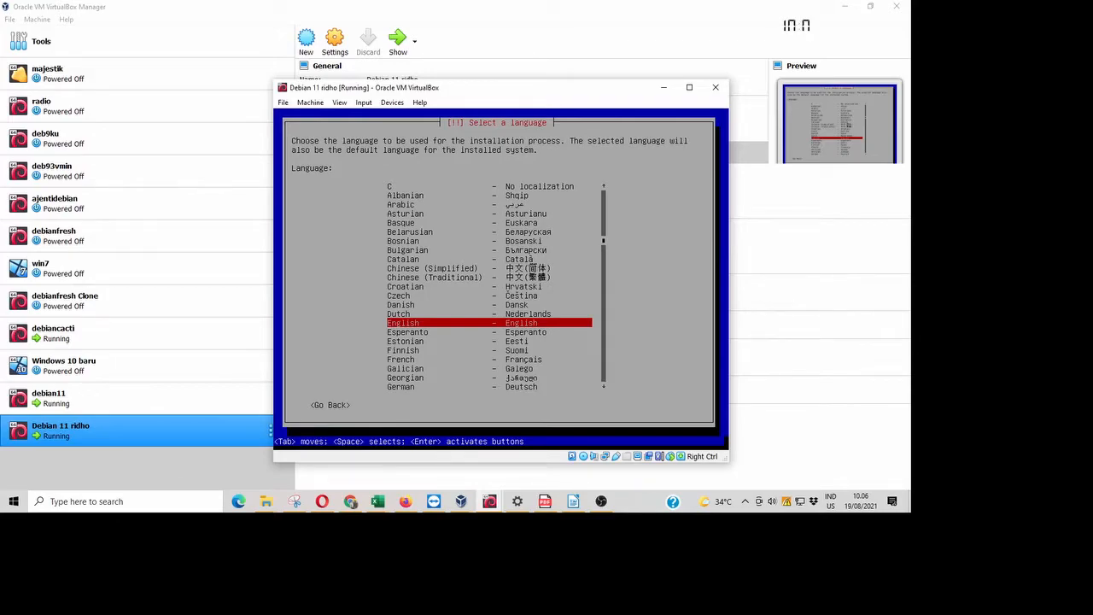
# - Pick English, location other > Asia > Indonesia, and the United States locale
pyautogui.press('Return')
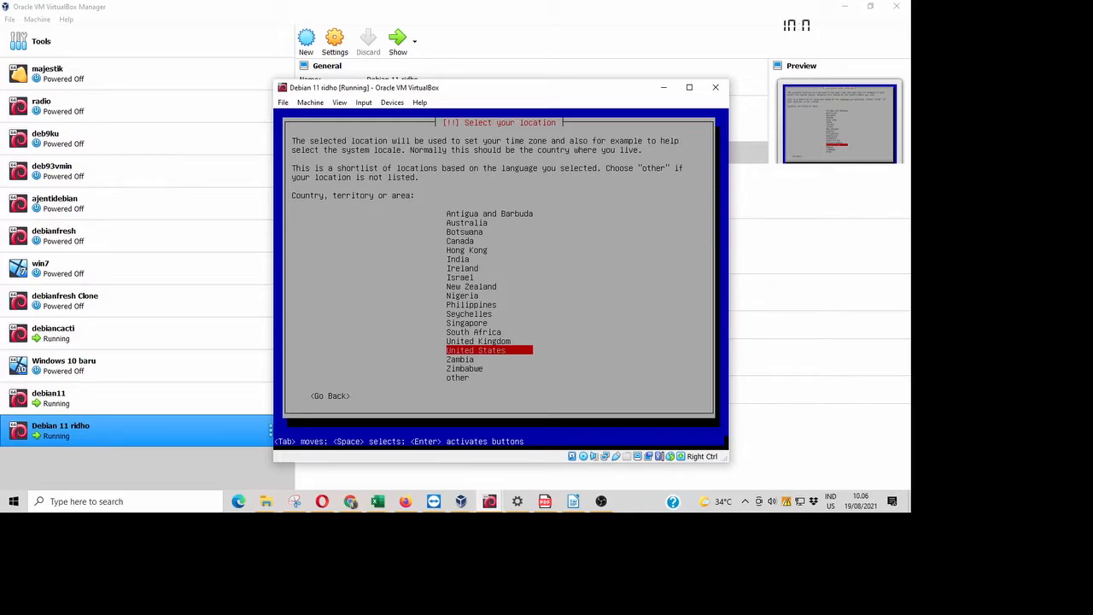
pyautogui.press('Down')
pyautogui.press('Down')
pyautogui.press('Down')
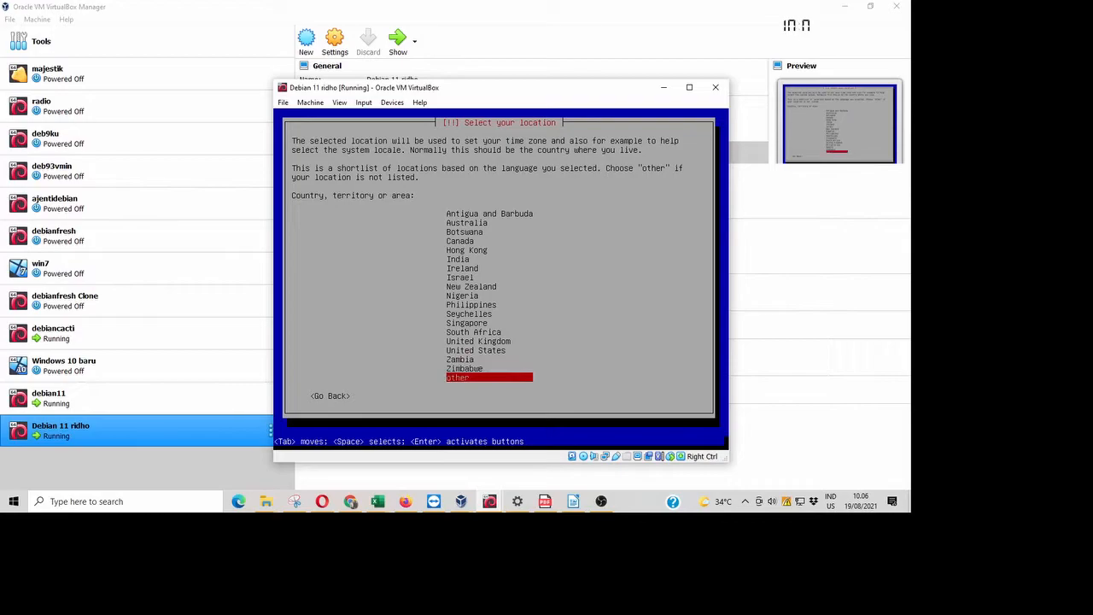
pyautogui.press('Return')
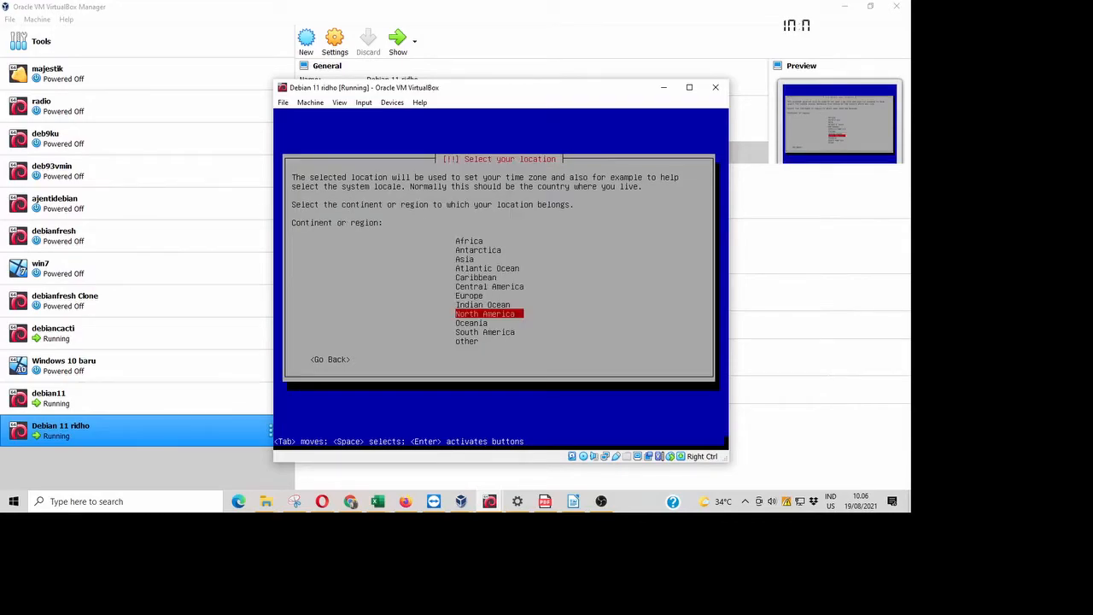
pyautogui.press('Up')
pyautogui.press('Up')
pyautogui.press('Up')
pyautogui.press('Up')
pyautogui.press('Up')
pyautogui.press('Up')
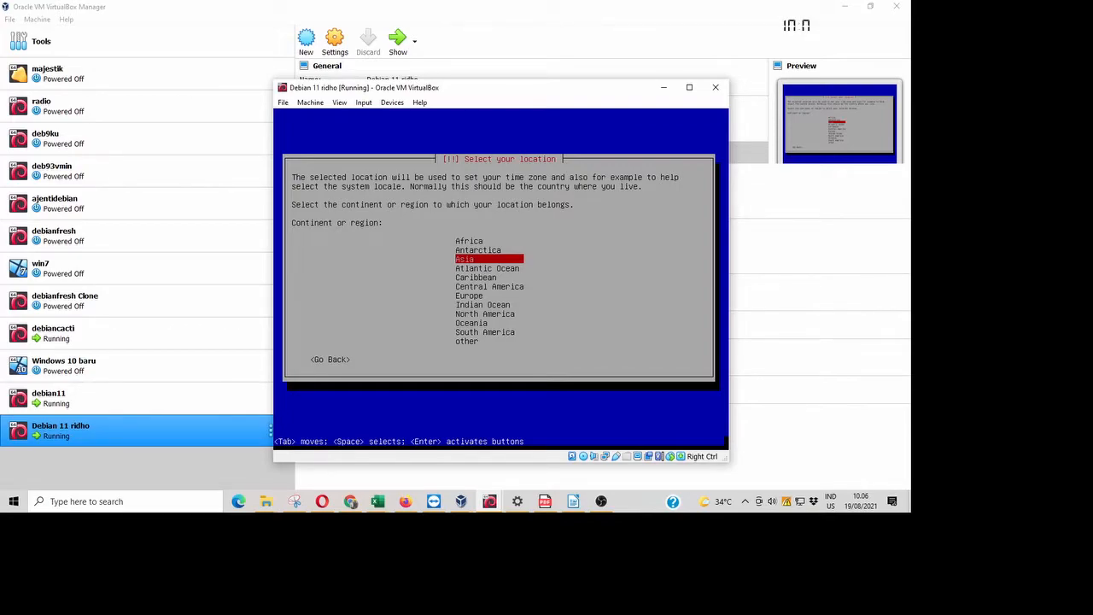
pyautogui.press('Return')
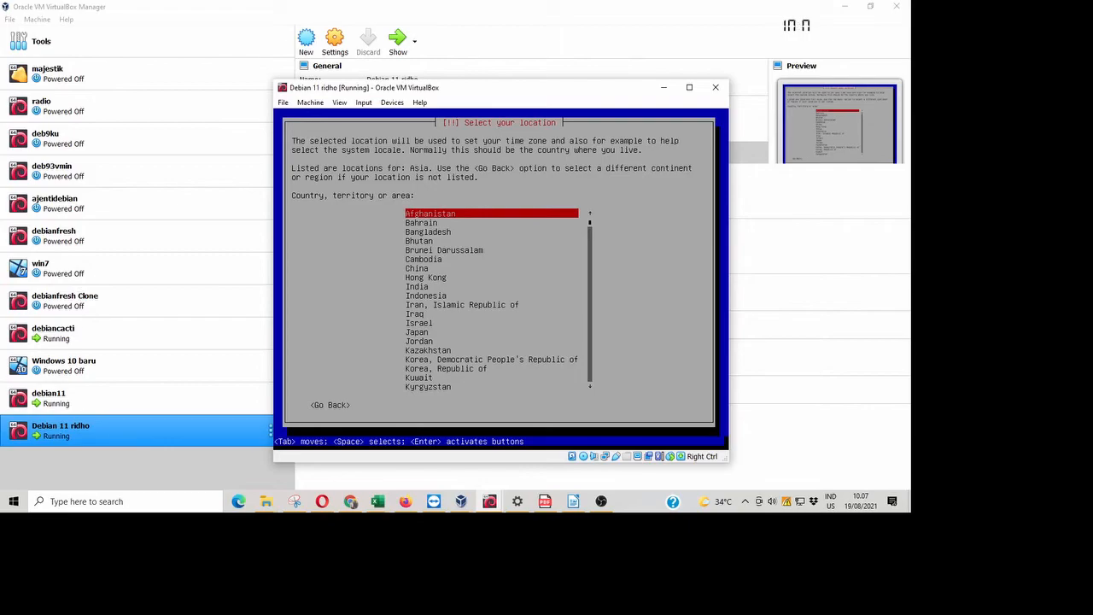
pyautogui.press('Down')
pyautogui.press('Down')
pyautogui.press('Down')
pyautogui.press('Down')
pyautogui.press('Down')
pyautogui.press('Down')
pyautogui.press('Down')
pyautogui.press('Down')
pyautogui.press('Down')
pyautogui.press('Down')
pyautogui.press('Down')
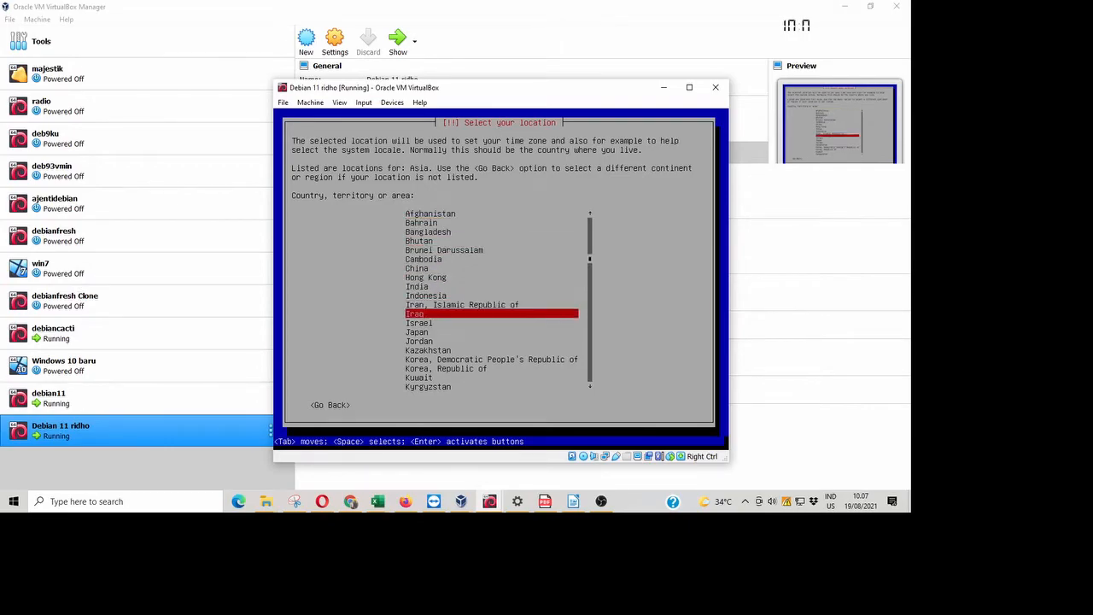
pyautogui.press('Up')
pyautogui.press('Up')
pyautogui.press('Return')
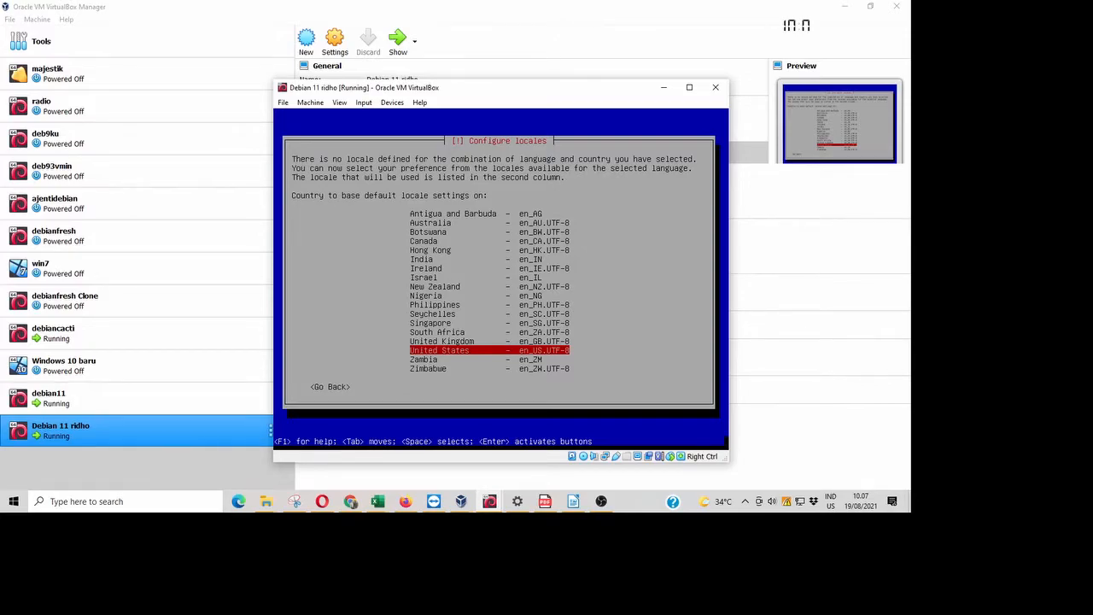
pyautogui.press('Return')
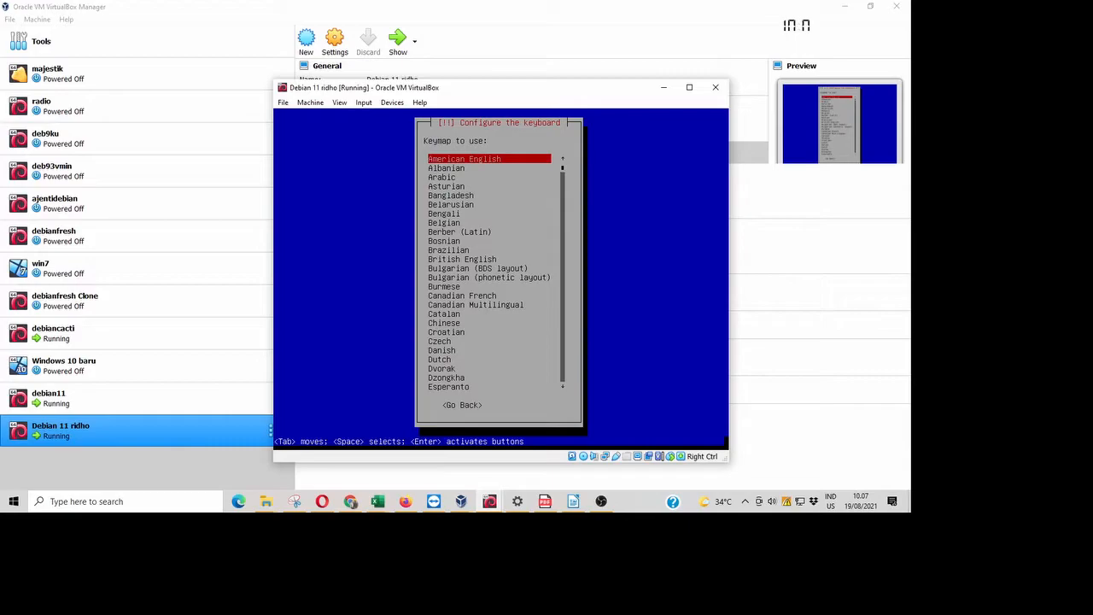
# - Accept the American English keymap and briefly check the debiancacti VM console
pyautogui.press('Return')
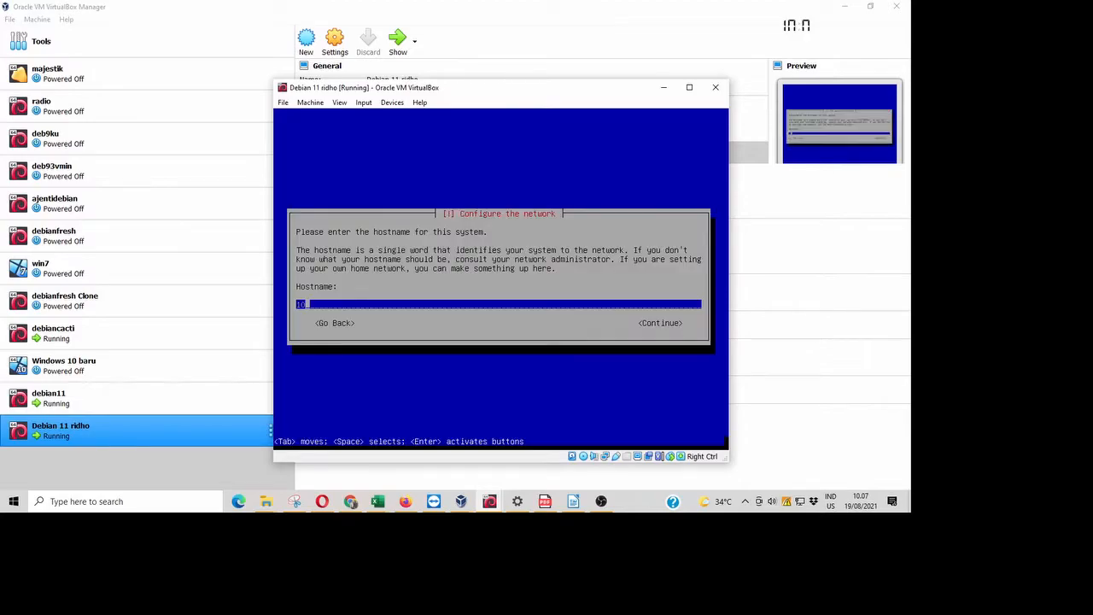
pyautogui.click(489, 501)
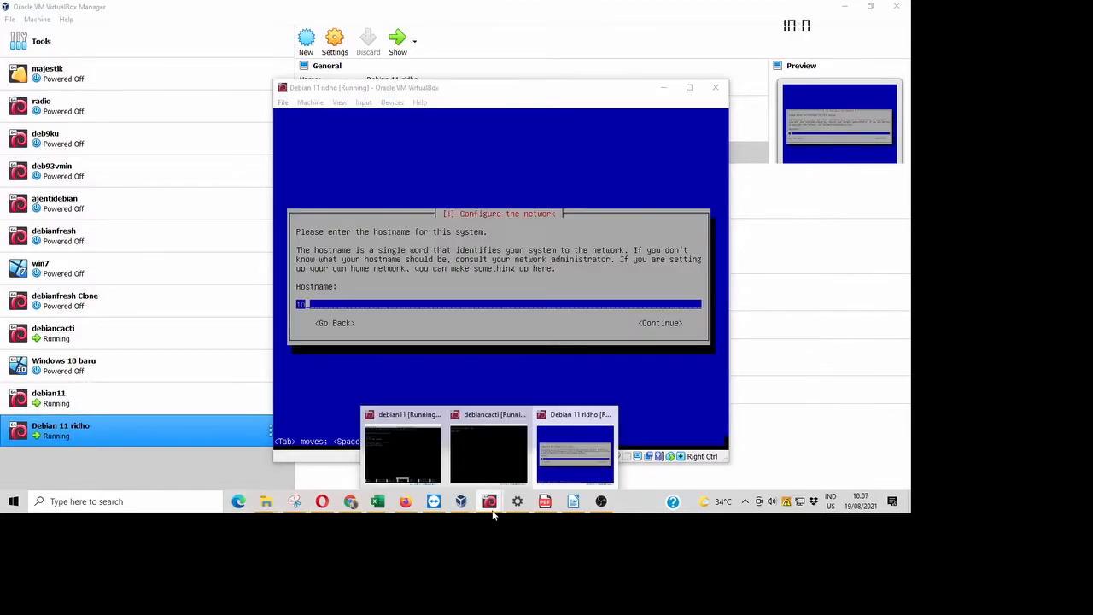
pyautogui.click(482, 461)
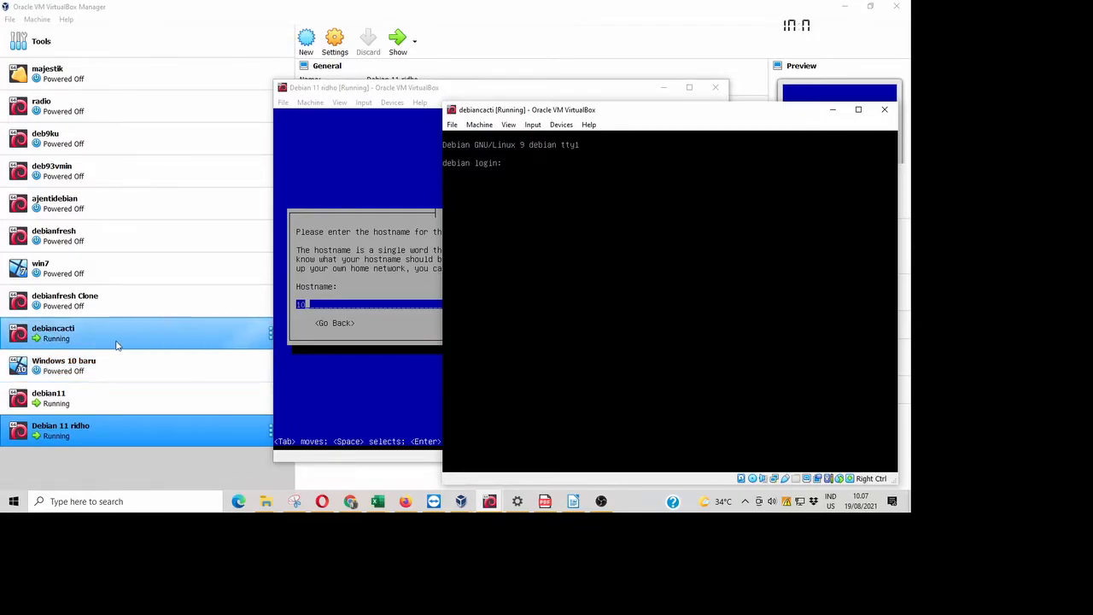
pyautogui.click(465, 79)
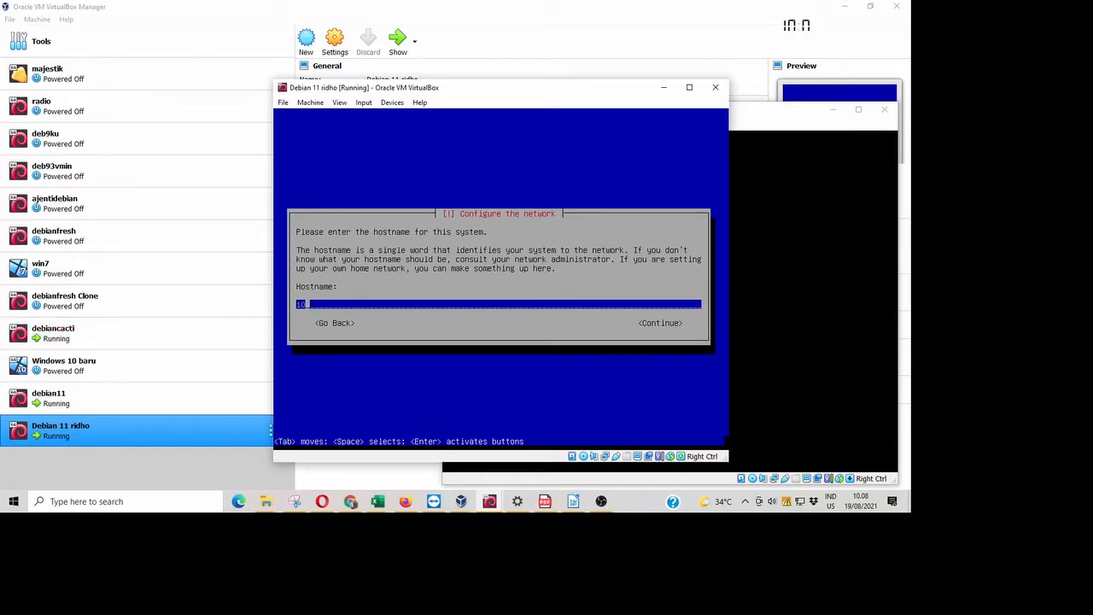
# - Replace the hostname with the user's name followed by '.com'
pyautogui.press('BackSpace')
pyautogui.press('BackSpace')
pyautogui.write('ridho.com')
pyautogui.press('Tab')
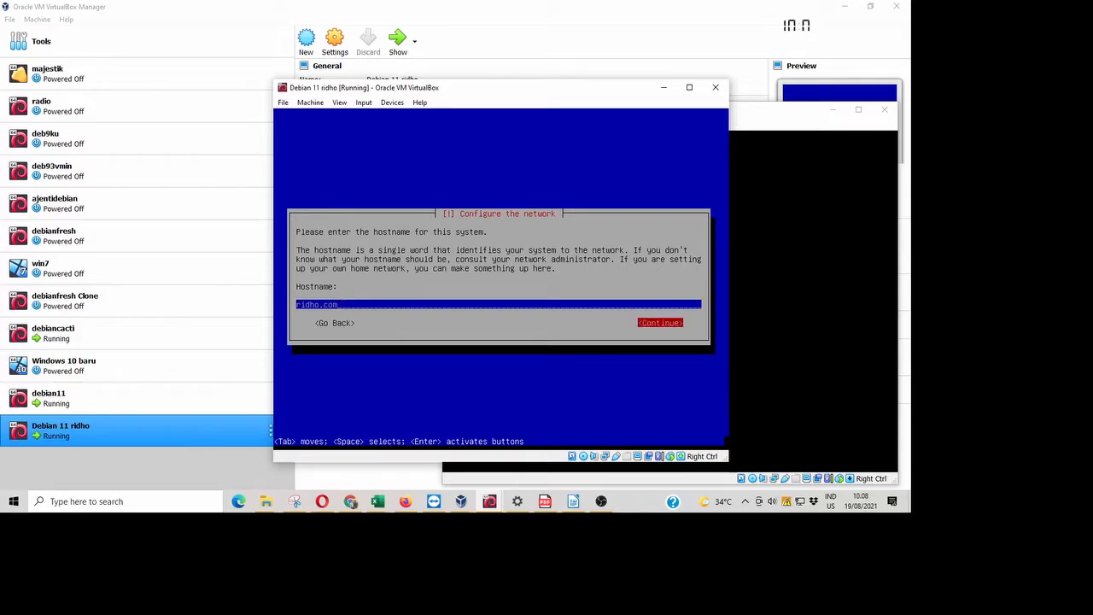
# - Confirm the hostname, then bring the debian11 VM window to the front
pyautogui.press('Return')
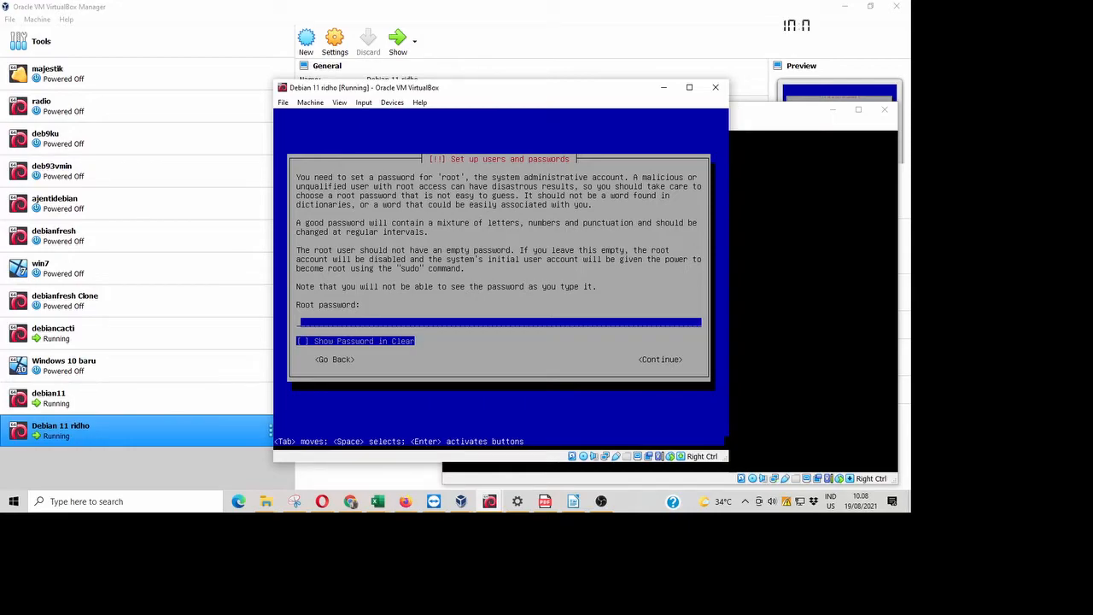
pyautogui.click(490, 502)
pyautogui.click(490, 457)
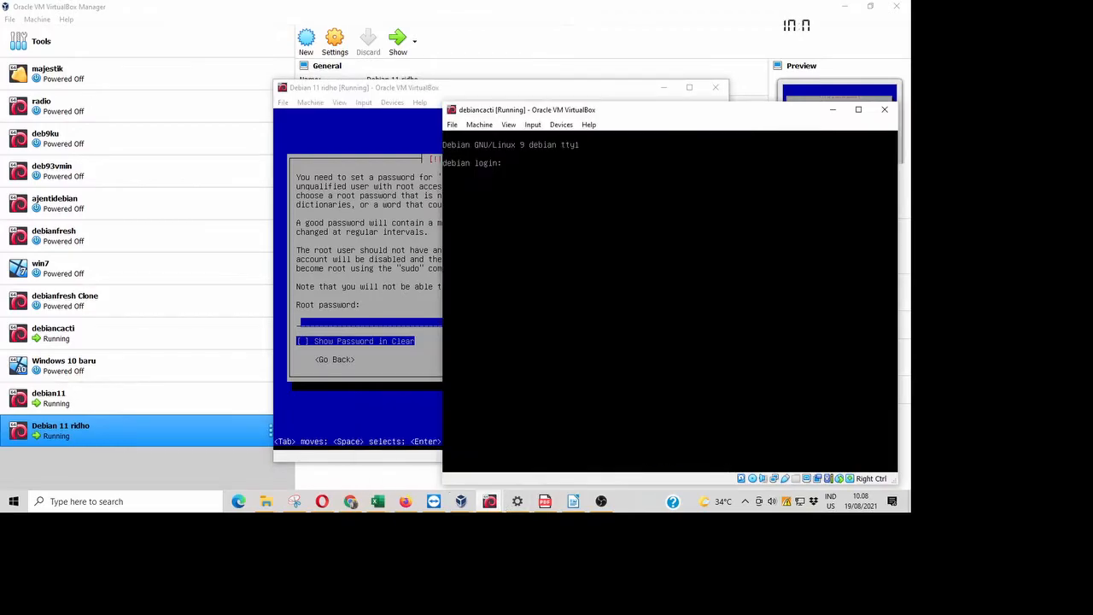
pyautogui.click(492, 501)
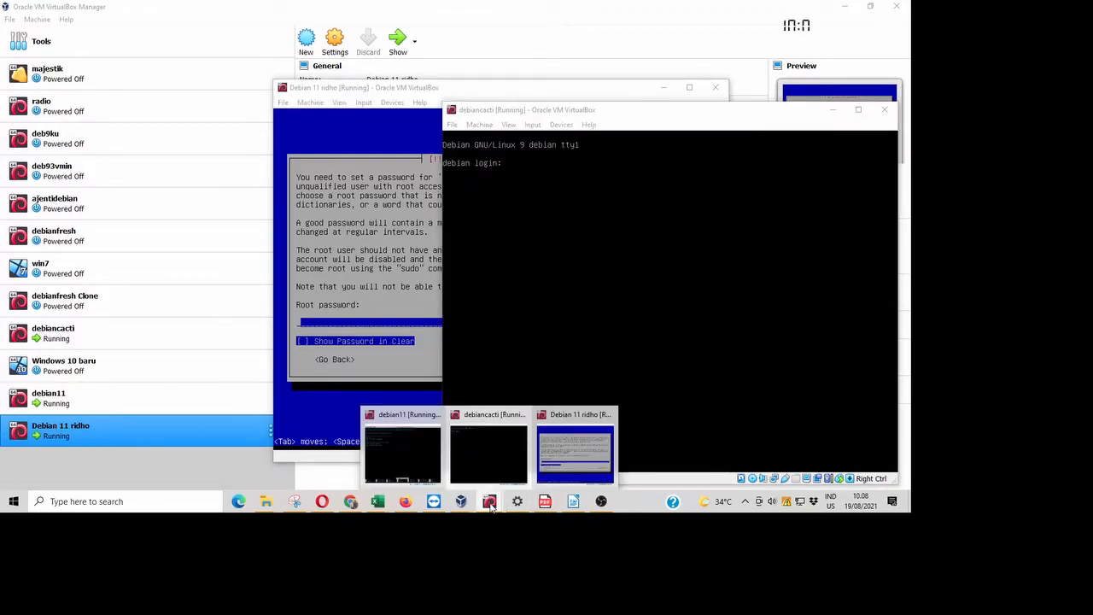
pyautogui.click(421, 460)
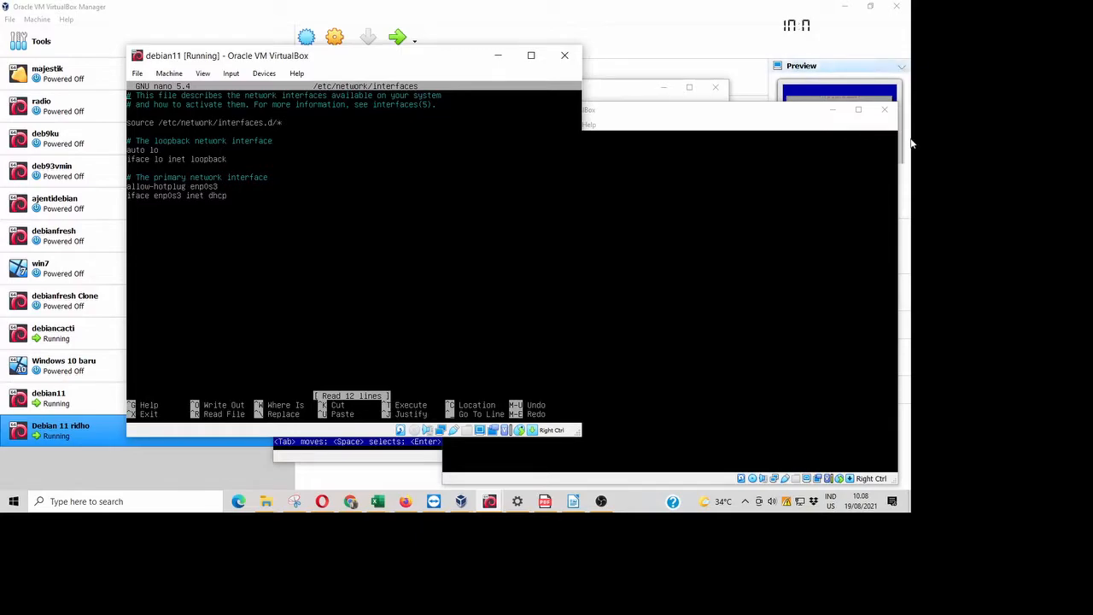
# - Close the interfaces file, exit the debian11 root shell, and switch to the mail server article in Chrome
pyautogui.click(833, 109)
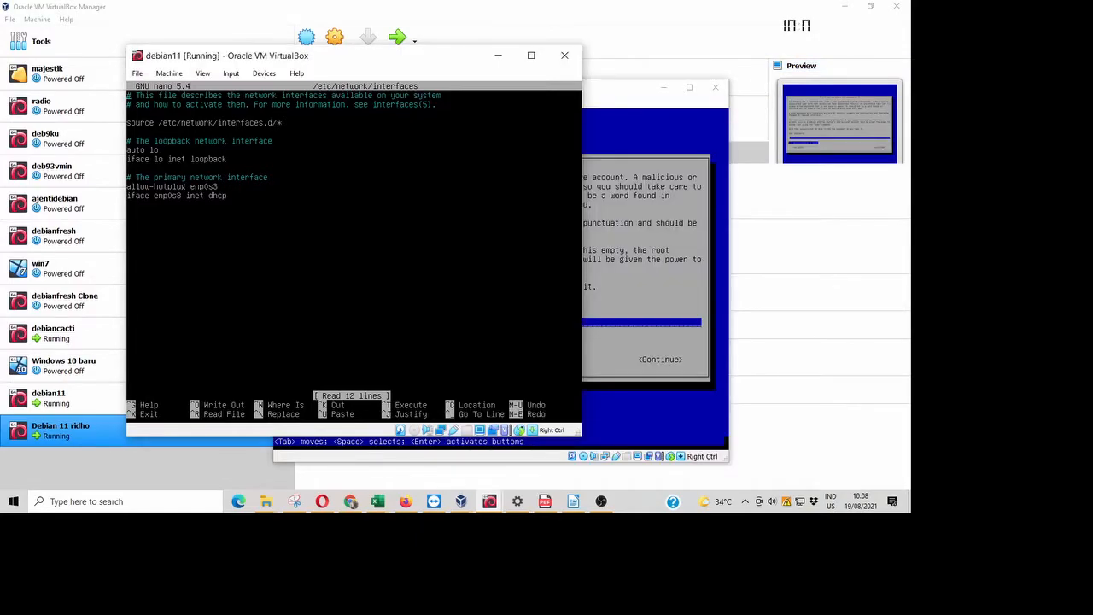
pyautogui.hotkey('ctrl', 'x')
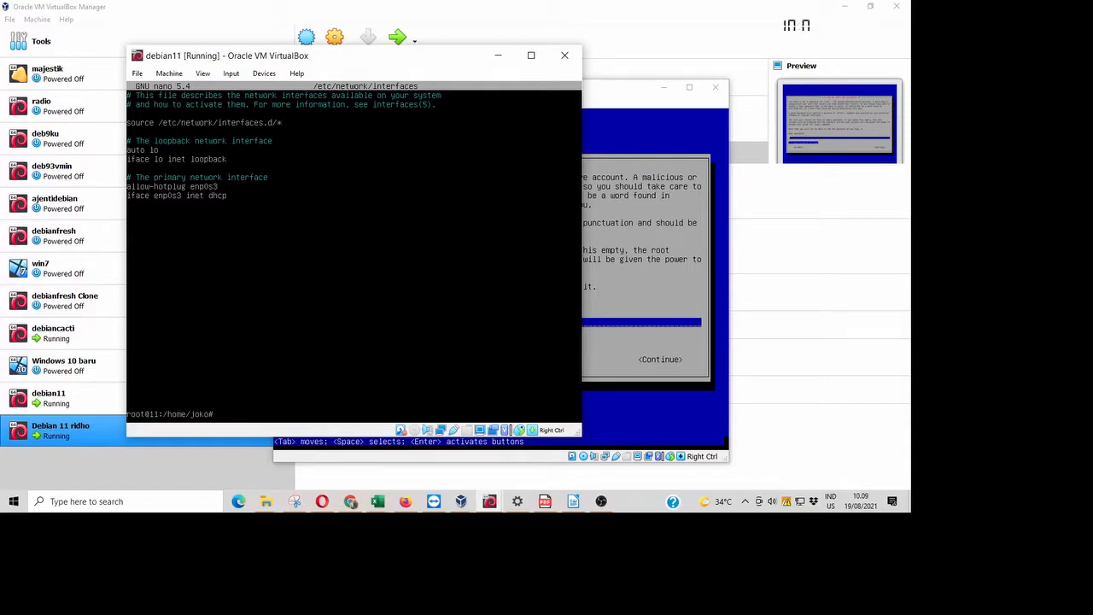
pyautogui.hotkey('ctrl', 'd')
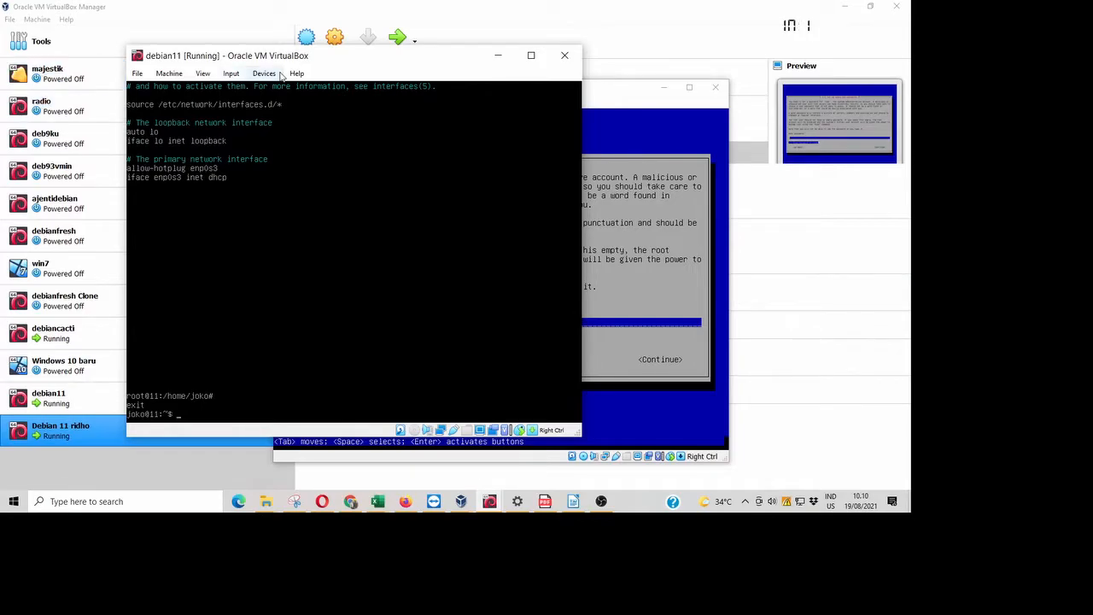
pyautogui.click(352, 503)
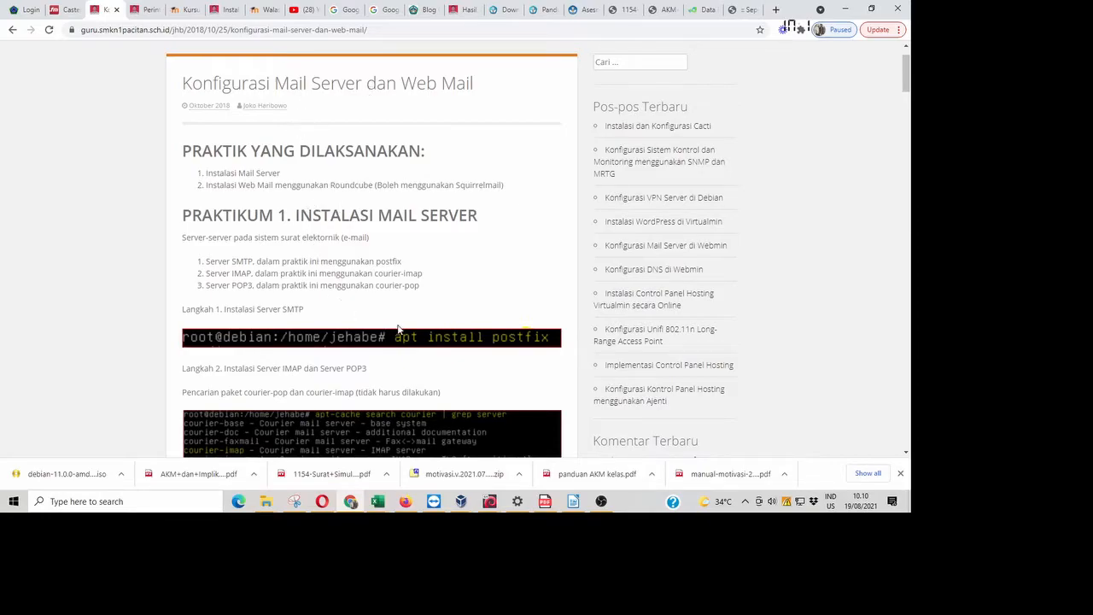
# - Return to the Debian 11 installer window and enter the root password
pyautogui.click(490, 507)
pyautogui.click(560, 448)
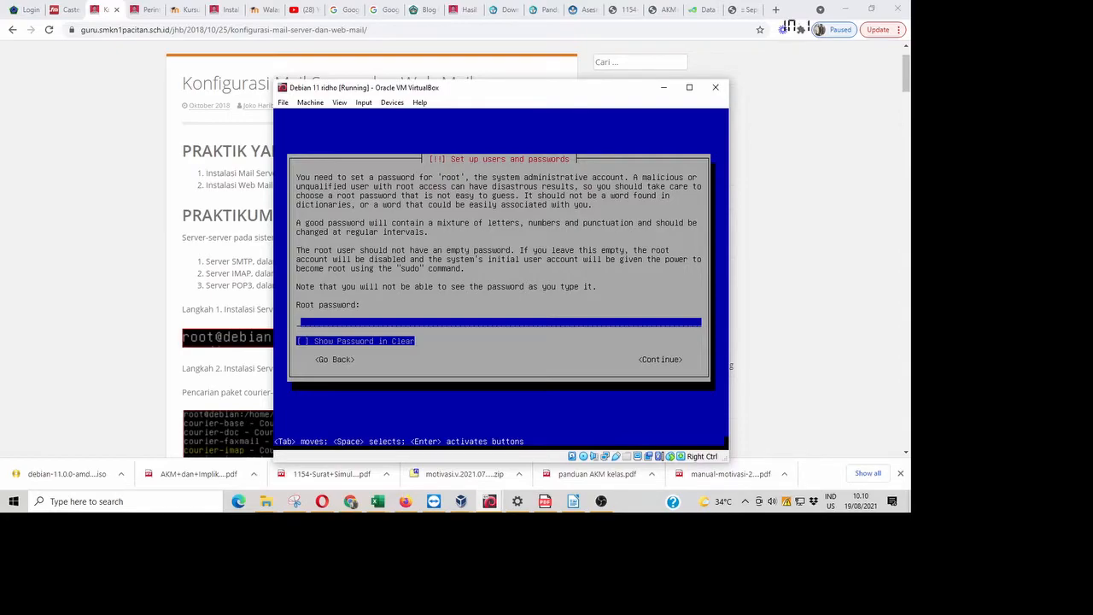
pyautogui.write('123')
pyautogui.press('Tab')
pyautogui.press('Tab')
pyautogui.press('Tab')
# - Submit the root password and re-enter it to confirm
pyautogui.press('Return')
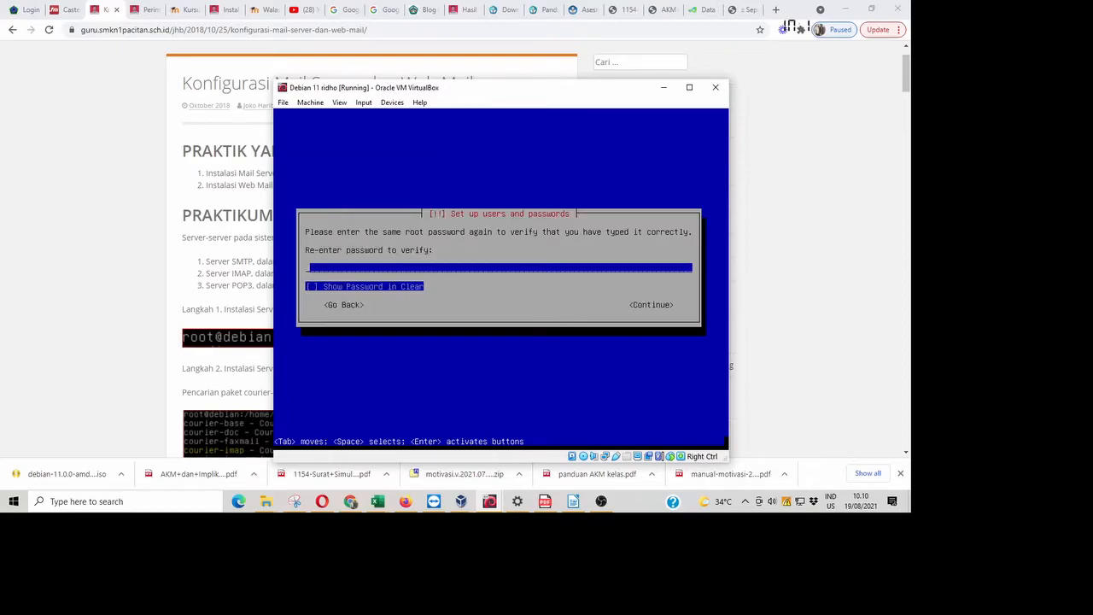
pyautogui.write('123')
pyautogui.press('Tab')
pyautogui.press('Tab')
pyautogui.press('Return')
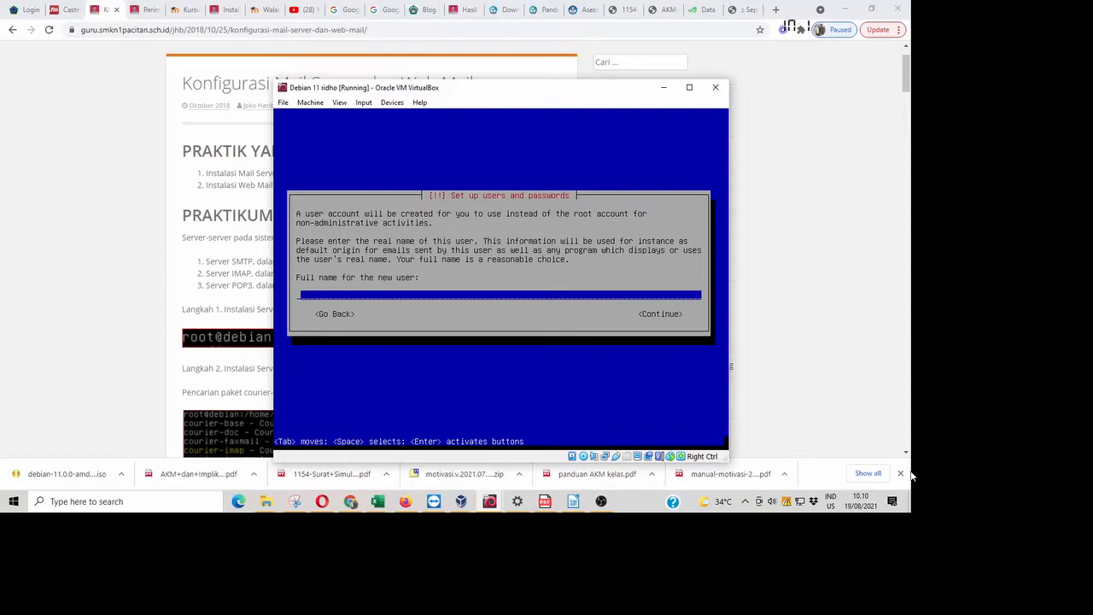
# - Enter the new user's full name and accept the suggested username
pyautogui.write('Ridho')
pyautogui.press('Tab')
pyautogui.press('Return')
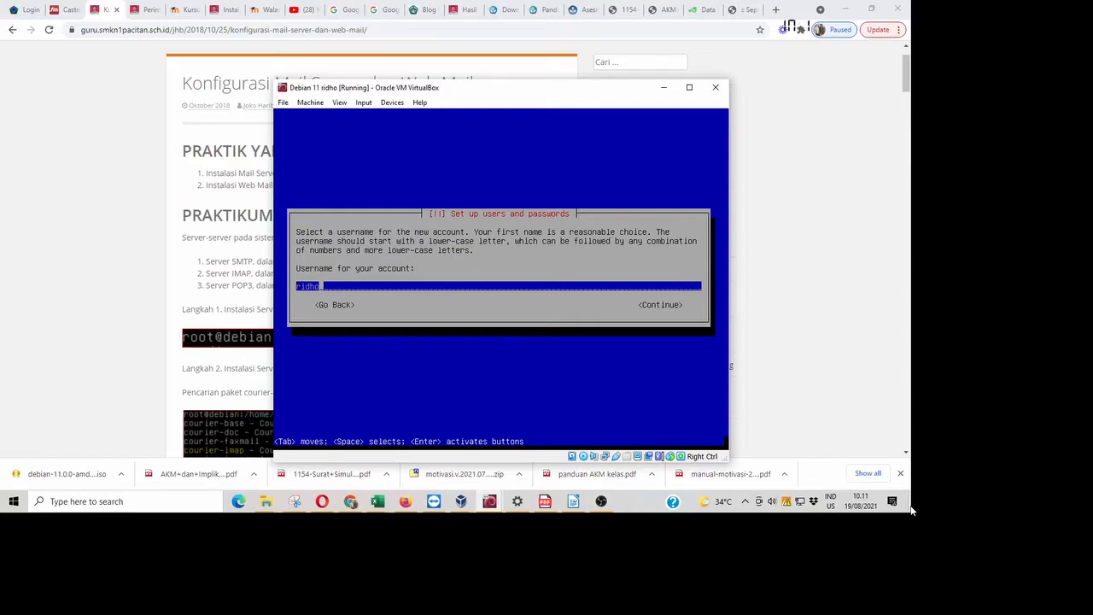
pyautogui.press('Tab')
pyautogui.press('Return')
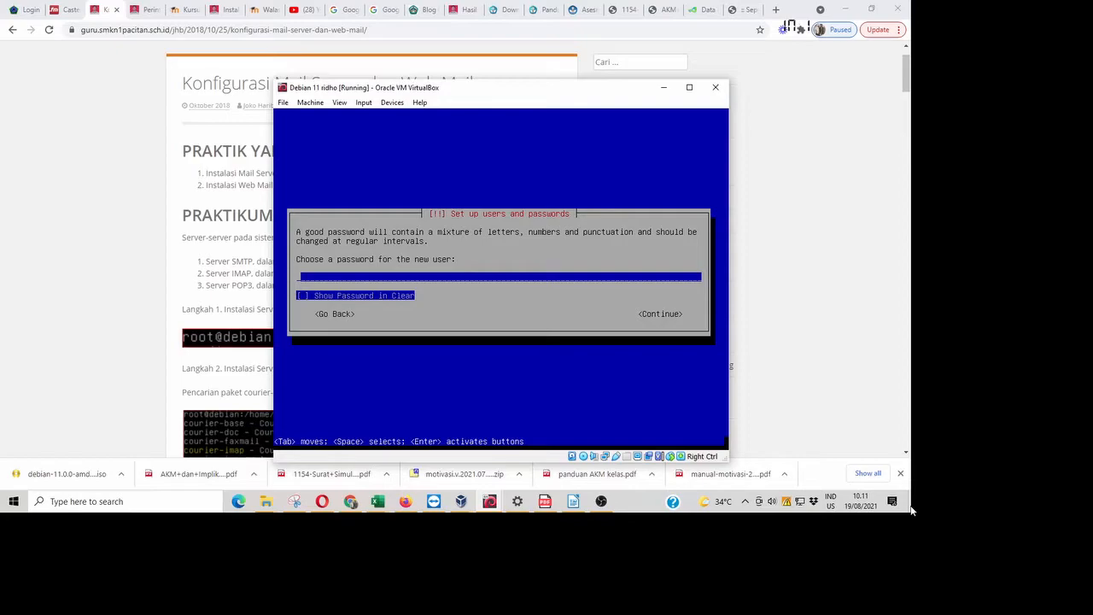
# - Type and retype the new user's password to finish account setup
pyautogui.write('*****')
pyautogui.press('Tab')
pyautogui.press('Tab')
pyautogui.press('Tab')
pyautogui.press('Tab')
pyautogui.press('Tab')
pyautogui.press('Tab')
pyautogui.press('Return')
pyautogui.write('*****')
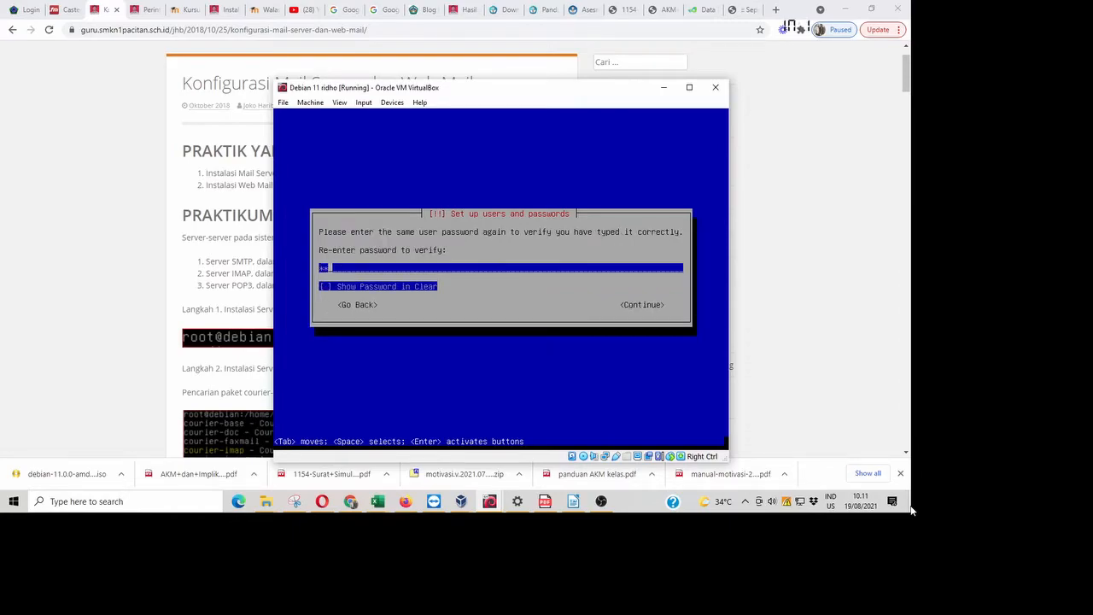
pyautogui.press('Tab')
pyautogui.press('Tab')
pyautogui.press('Return')
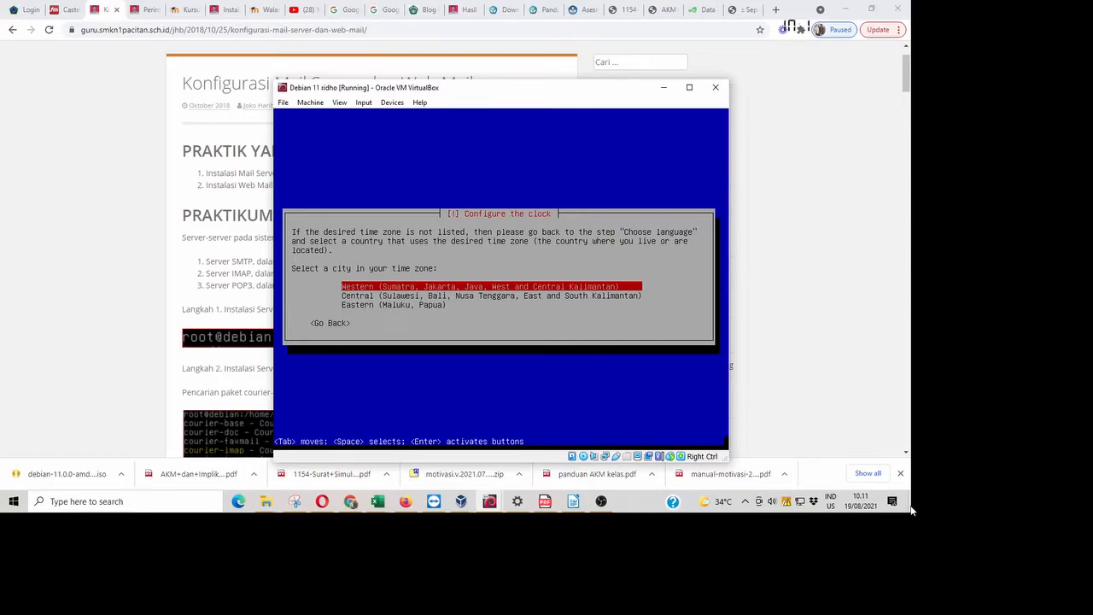
# - Select the Western (Jakarta) time zone so the installer moves on to disk partitioning
pyautogui.press('Return')
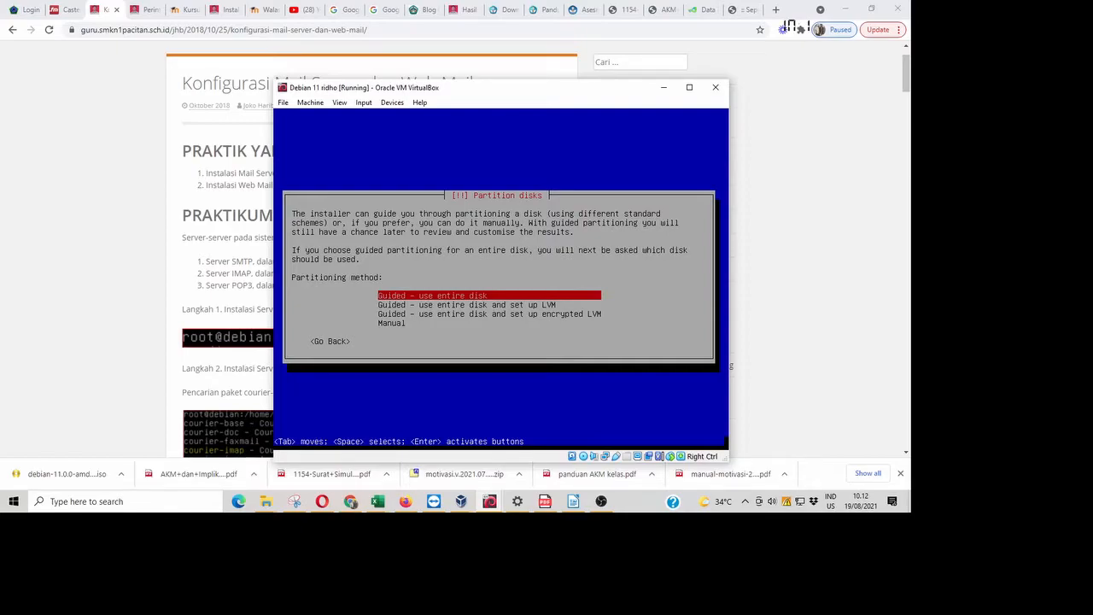
# - Choose 'Guided - use entire disk' as the partitioning method
pyautogui.press('Down')
pyautogui.press('Down')
pyautogui.press('Down')
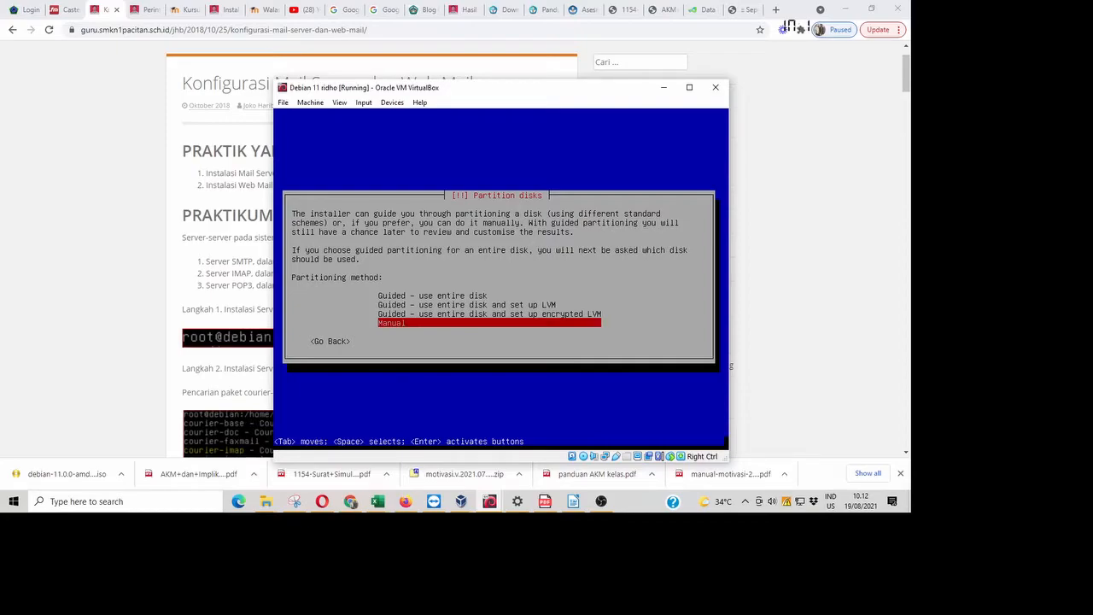
pyautogui.press('Up')
pyautogui.press('Up')
pyautogui.press('Up')
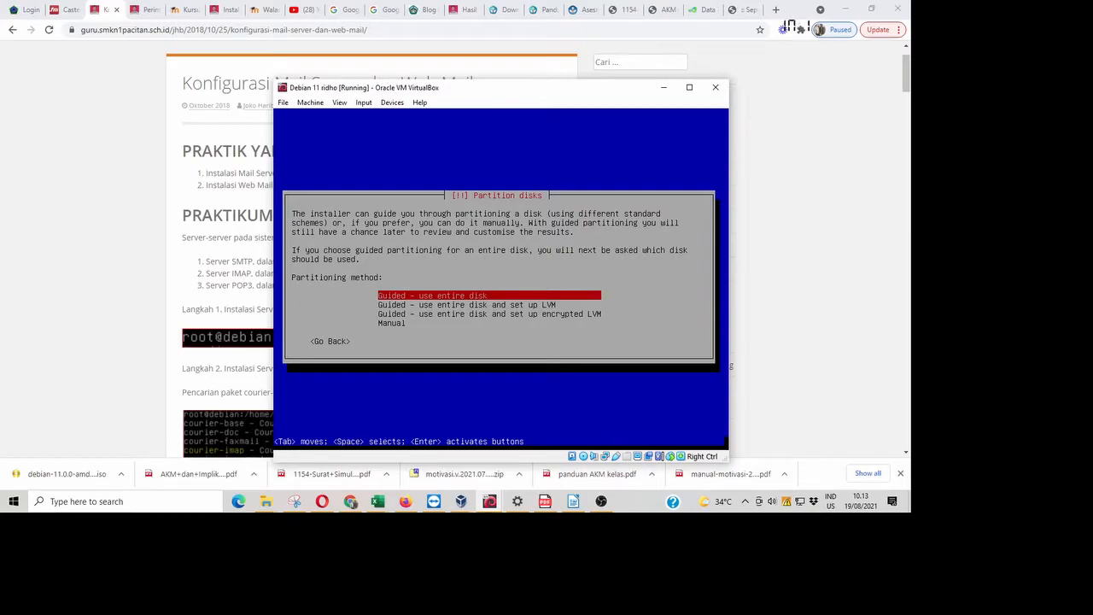
pyautogui.press('Return')
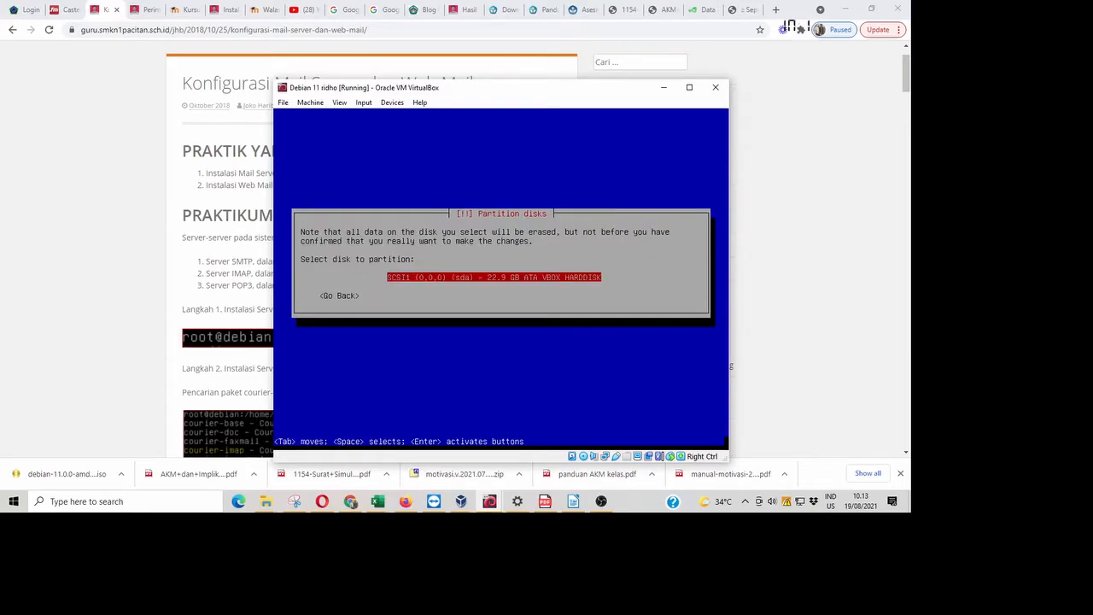
# - Select SCSI1 (0,0,0) (sda) - 22.9 GB ATA VBOX HARDDISK for partitioning
pyautogui.press('Return')
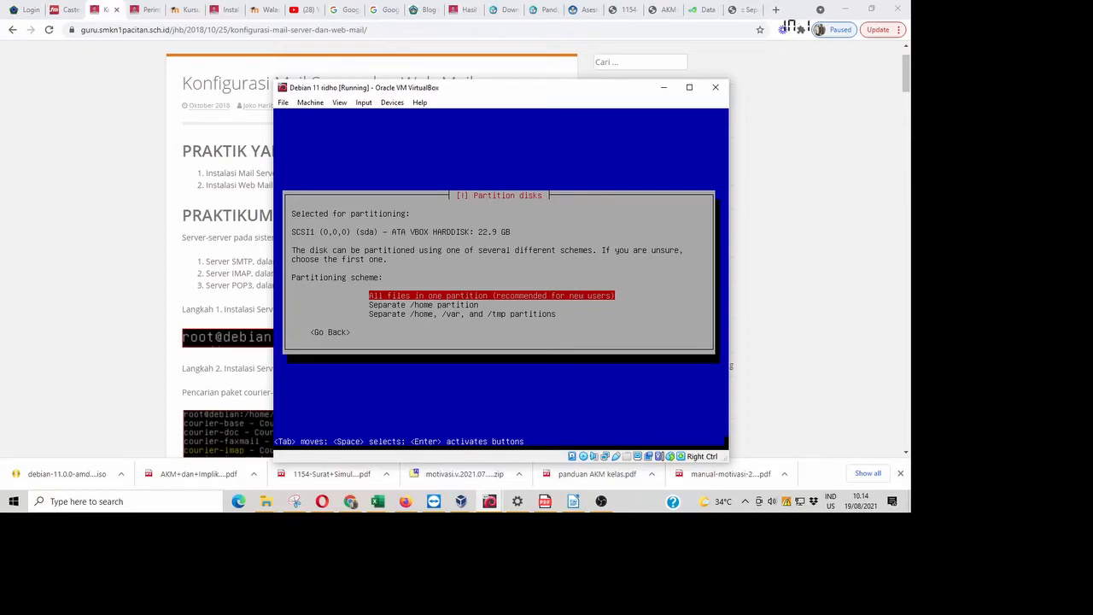
# - Highlight the 'Separate /home partition' scheme for the 22.9 GB disk
pyautogui.press('Down')
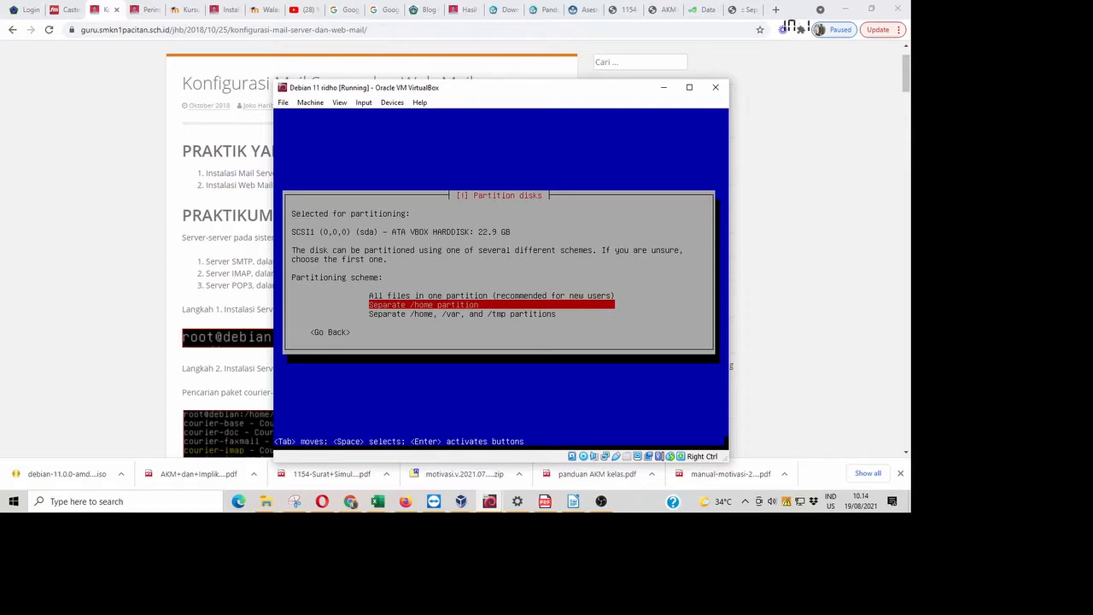
pyautogui.press('Up')
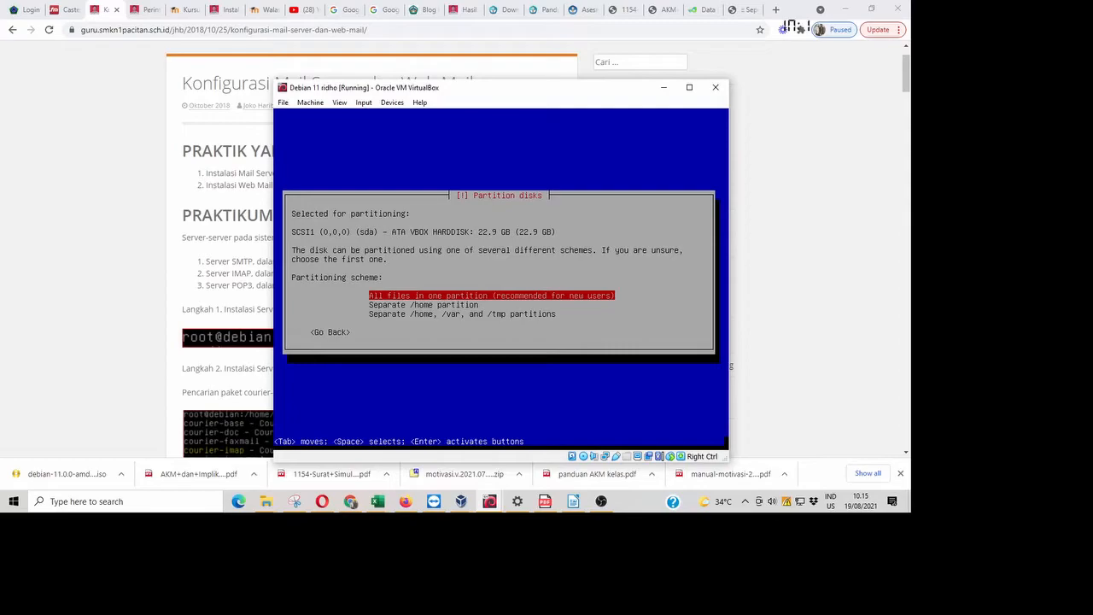
pyautogui.press('Down')
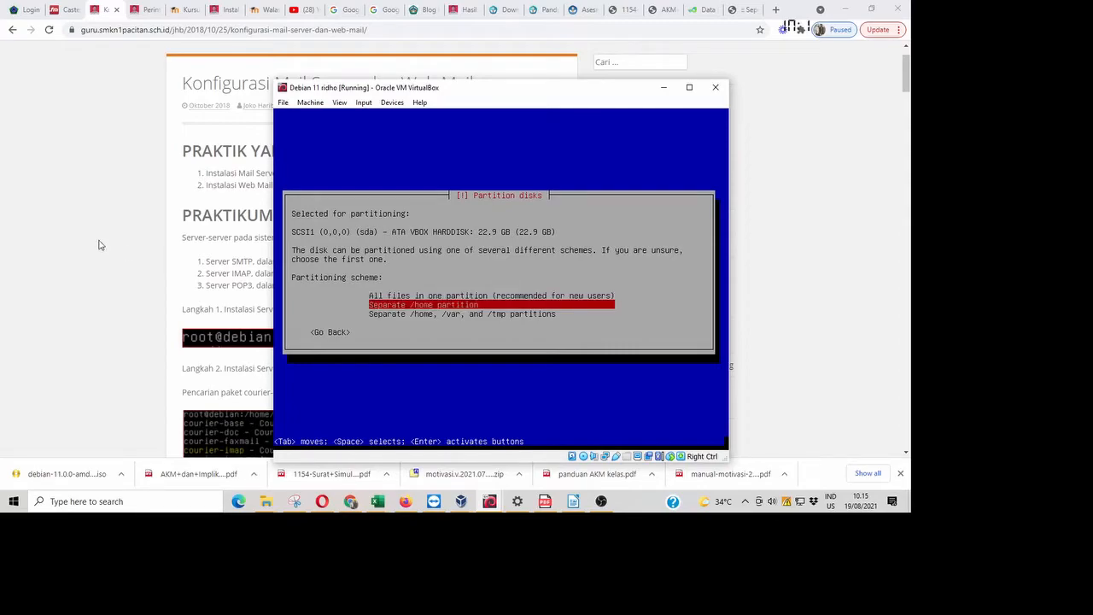
# - Accept the separate /home scheme, giving 8.0 GB ext4 root, 1.0 GB swap, 13.9 GB ext4 /home
pyautogui.press('Return')
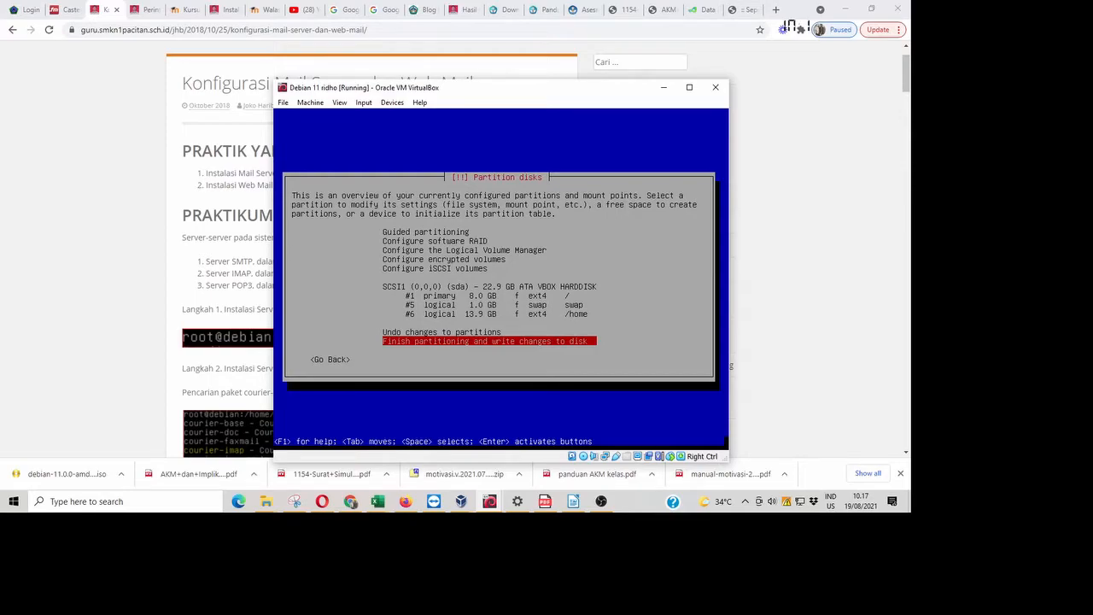
# - Finish partitioning and confirm Yes to write the changes to disk
pyautogui.press('Return')
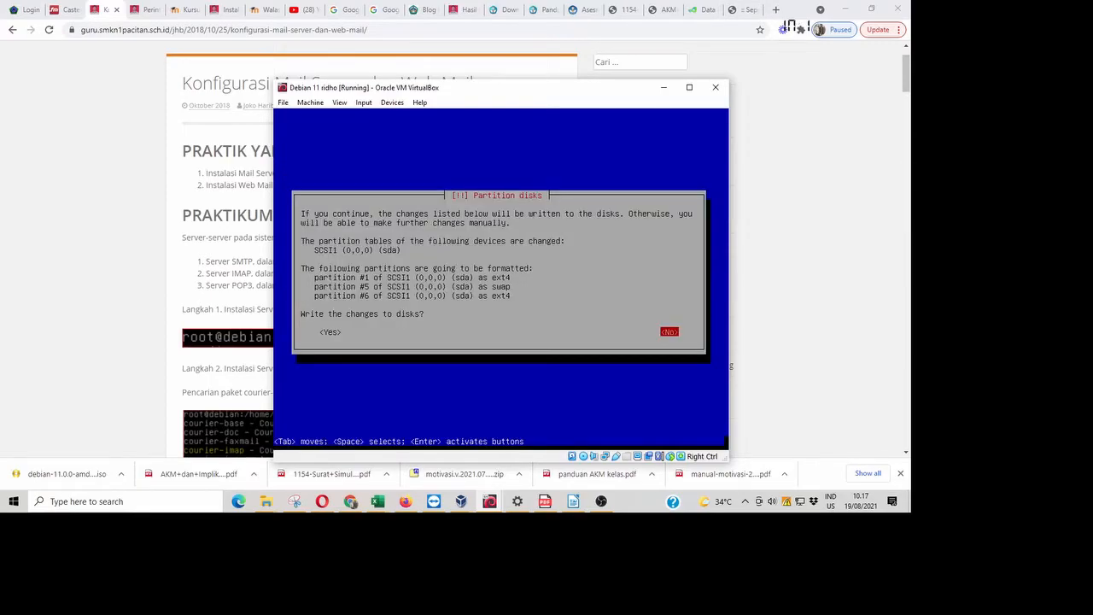
pyautogui.press('Tab')
pyautogui.press('Return')
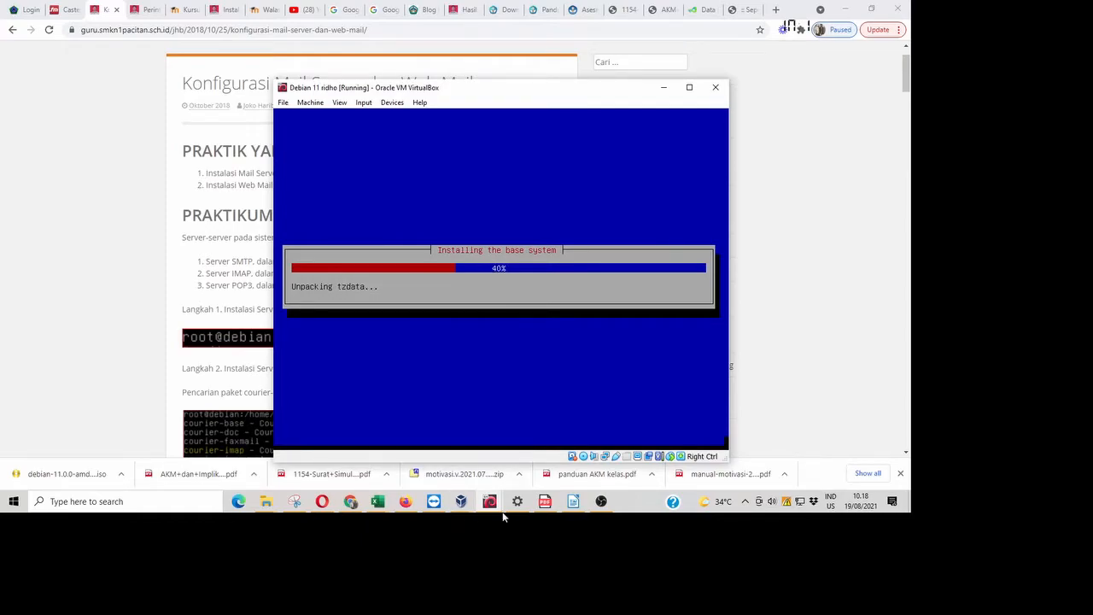
# - Search the blog for 'perintah dasar' and open the Dasar Teori article
pyautogui.click(105, 129)
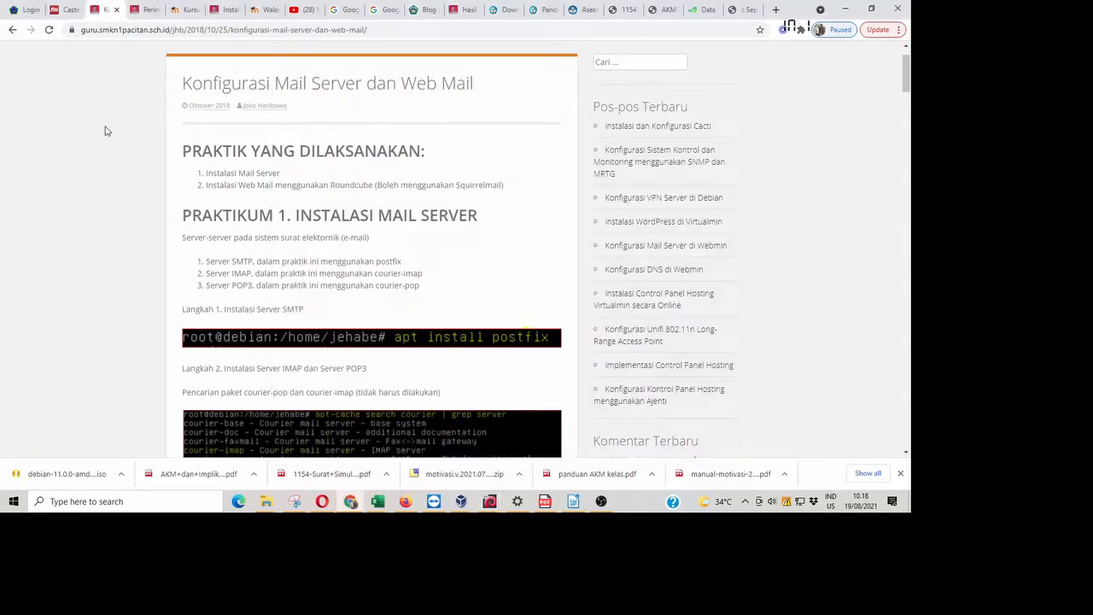
pyautogui.click(651, 62)
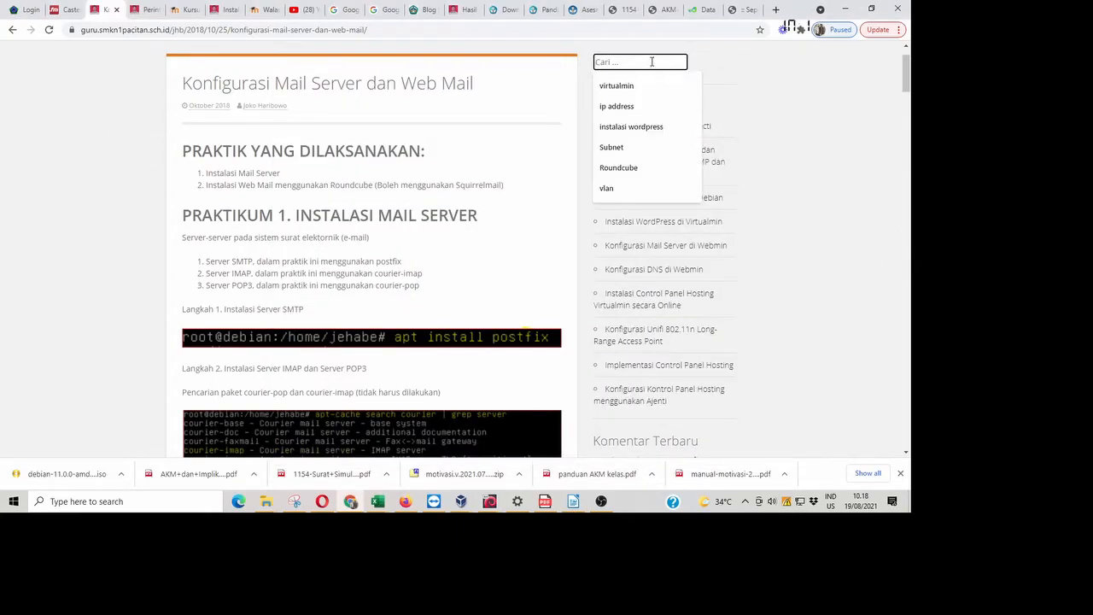
pyautogui.write('p')
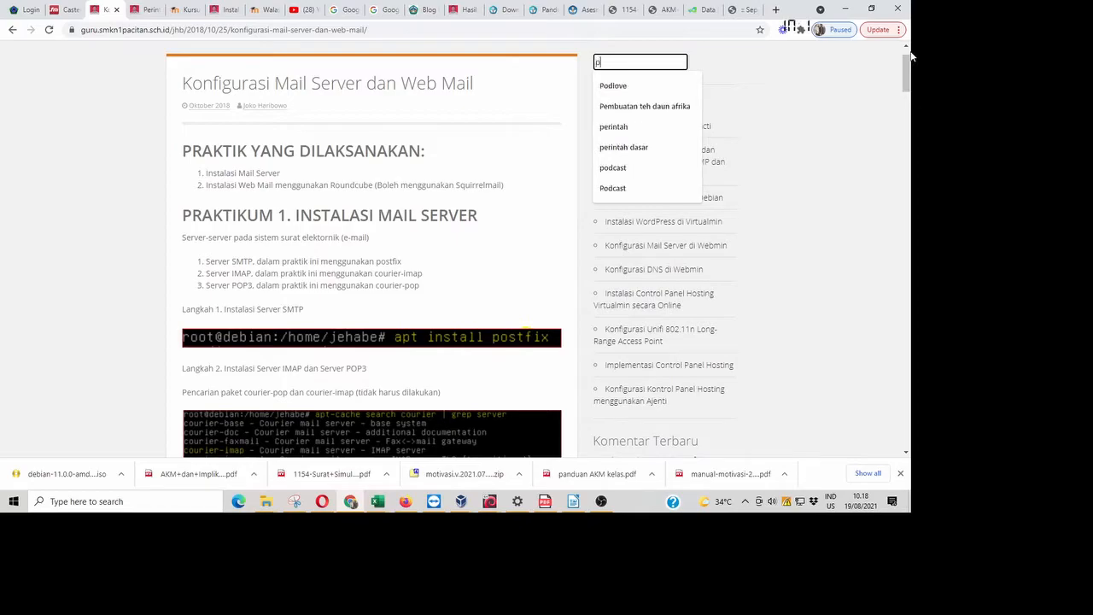
pyautogui.write('erintah dasar')
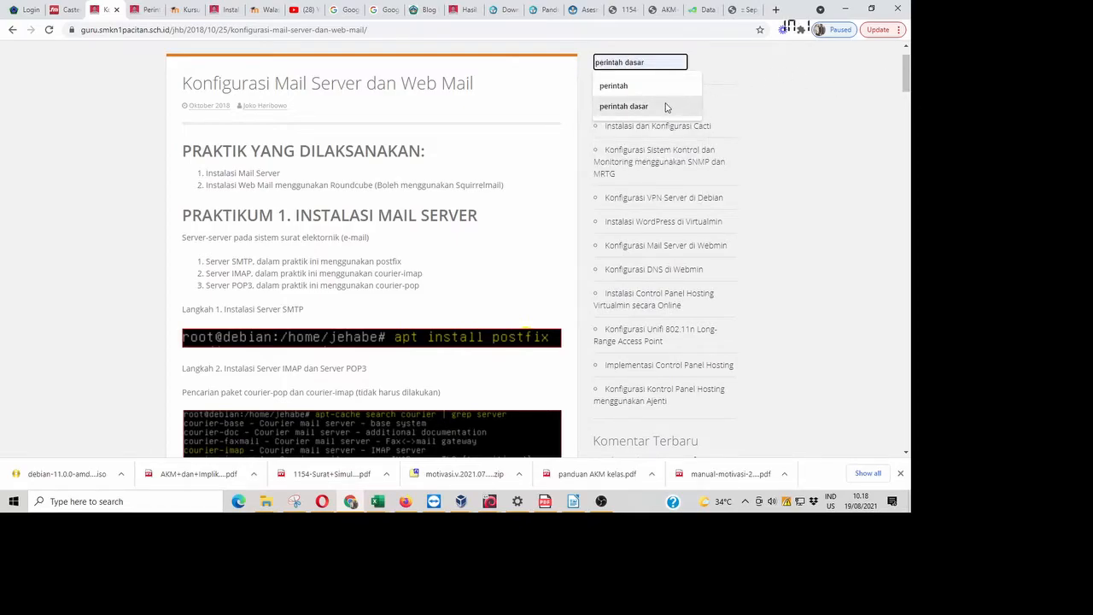
pyautogui.click(666, 106)
pyautogui.press('Return')
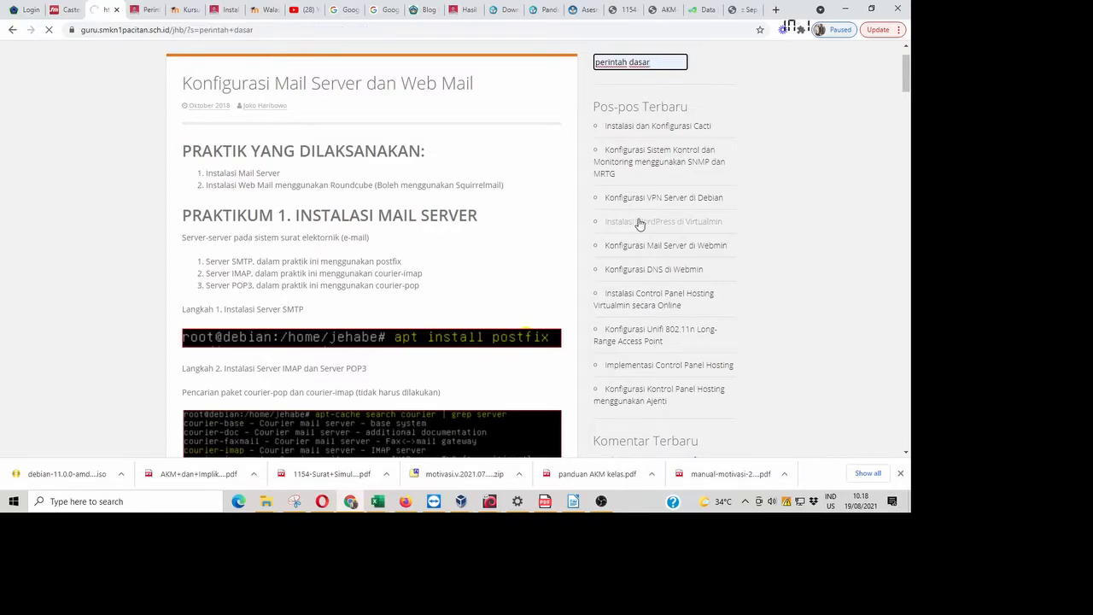
pyautogui.scroll(-2, 518, 183)
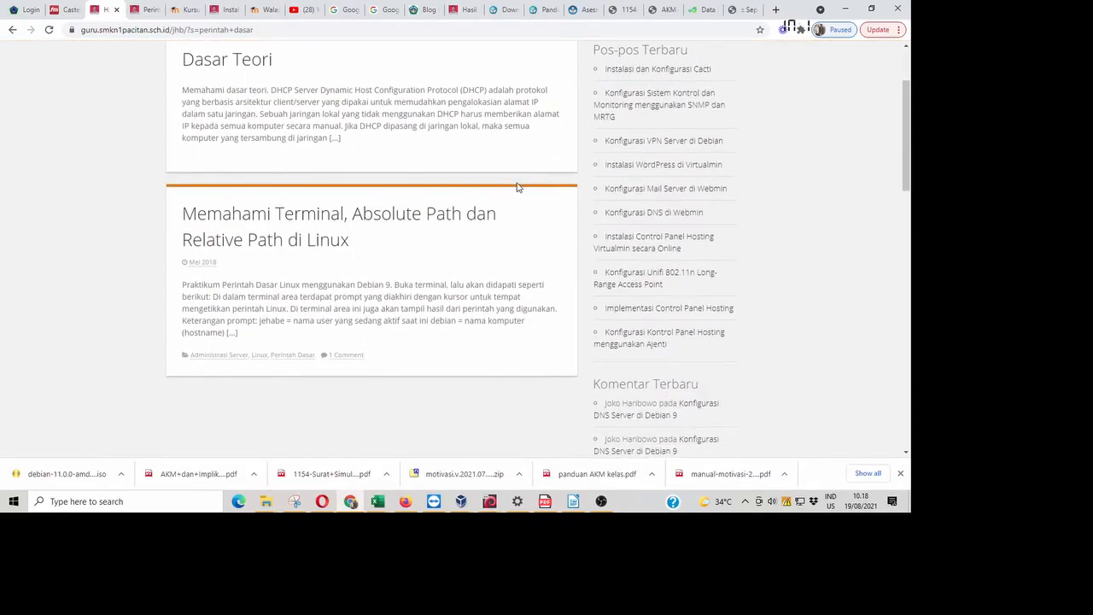
pyautogui.click(242, 61)
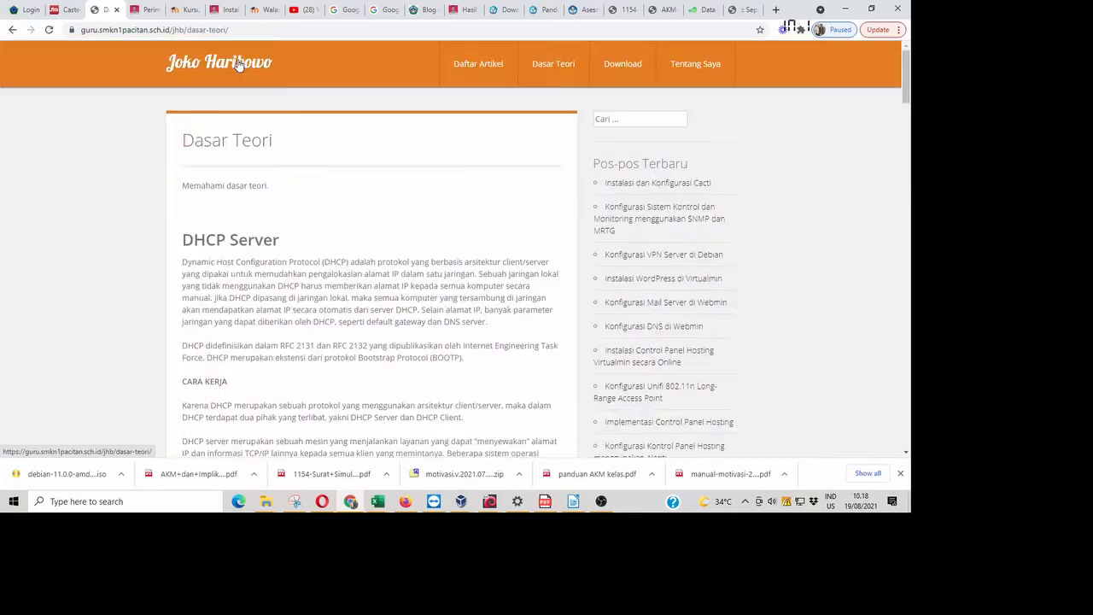
pyautogui.scroll(-20, 419, 218)
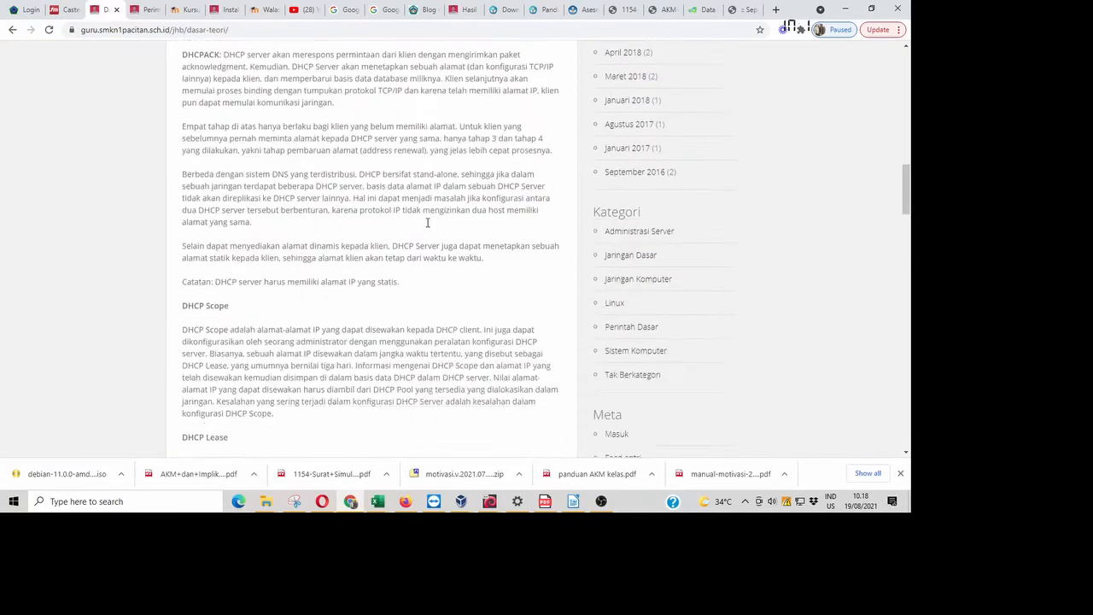
pyautogui.scroll(20, 429, 224)
# - Go back to the perintah dasar search results, then check the Debian 11 installer's progress
pyautogui.rightClick(432, 226)
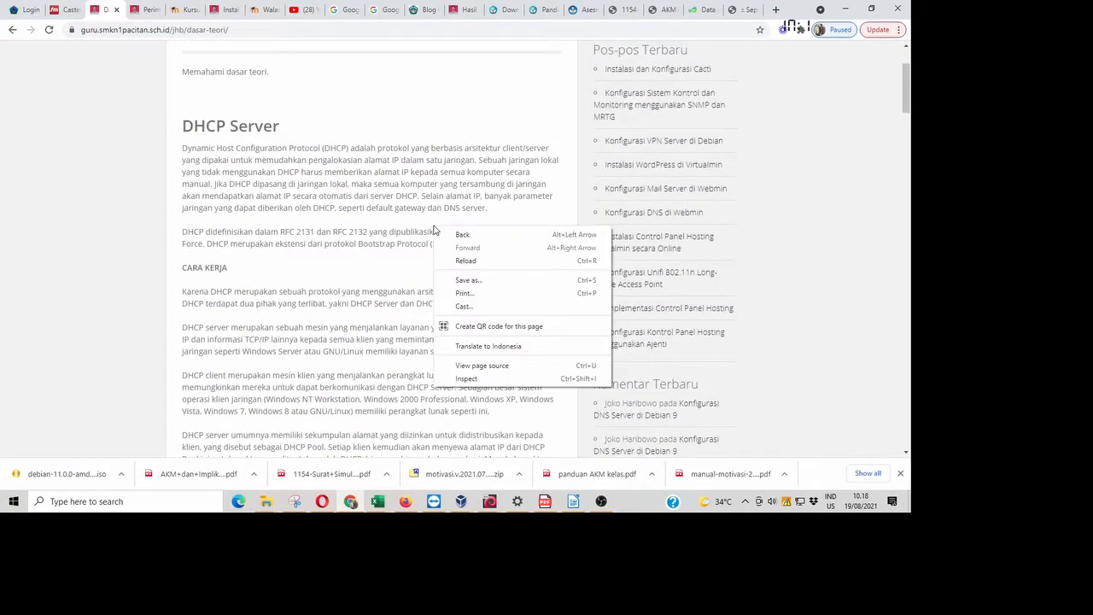
pyautogui.click(15, 32)
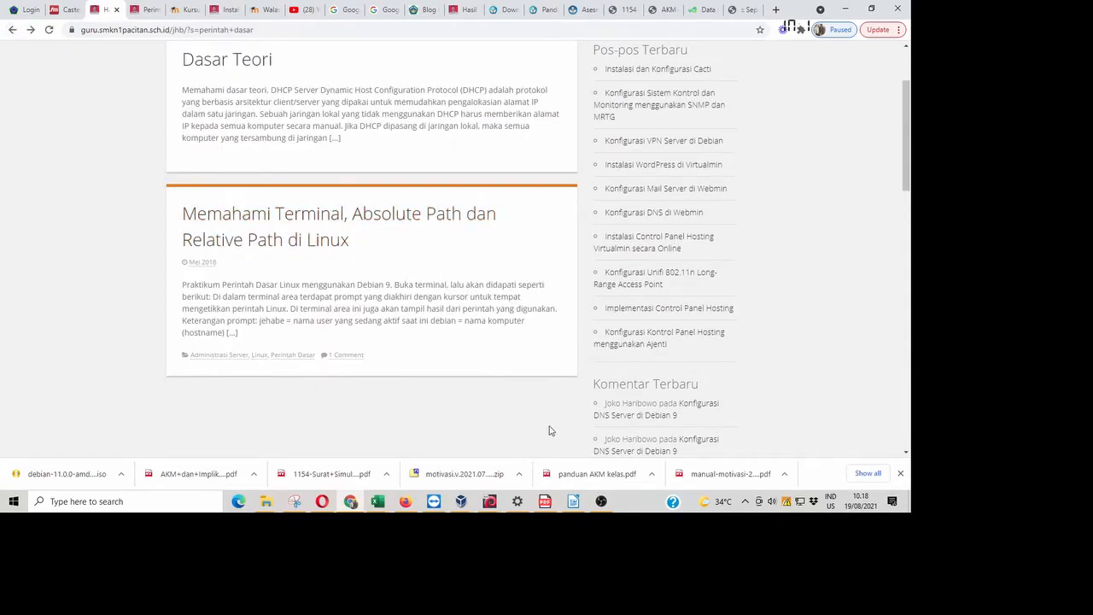
pyautogui.moveTo(498, 501)
pyautogui.click(560, 452)
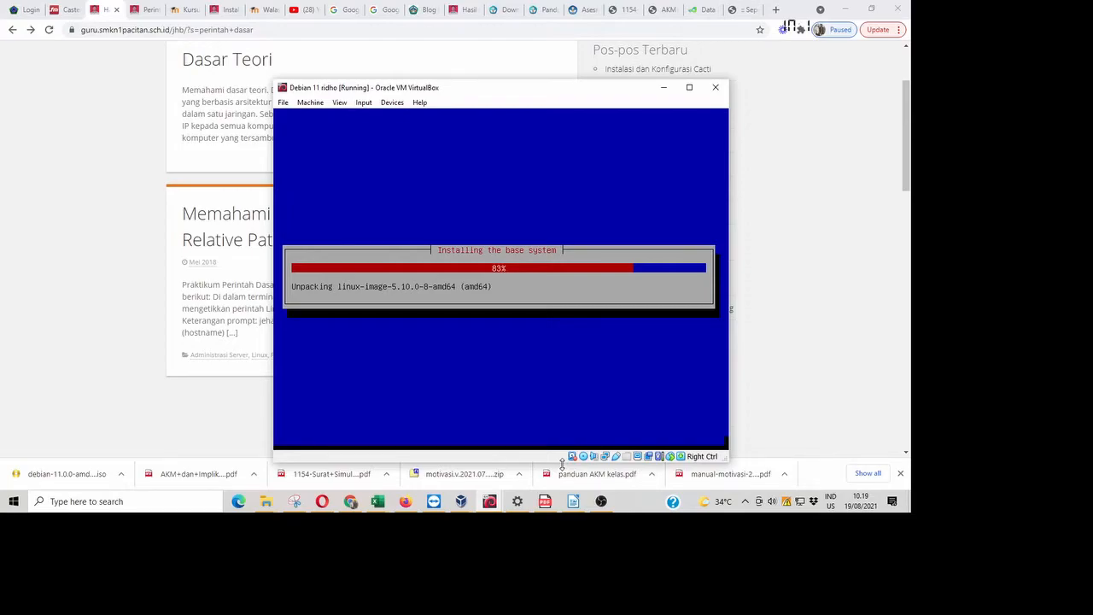
# - Bring Chrome in front of the Debian installer to show the perintah dasar search results
pyautogui.click(129, 212)
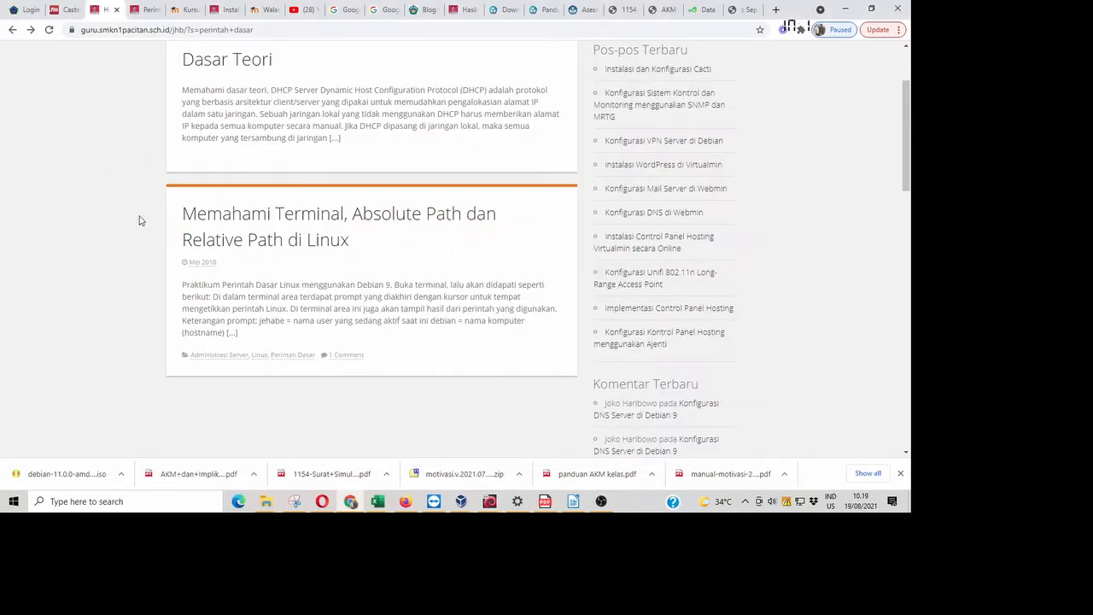
# - Open 'Memahami Terminal, Absolute Path dan Relative Path di Linux' and scroll down to its comments
pyautogui.click(320, 221)
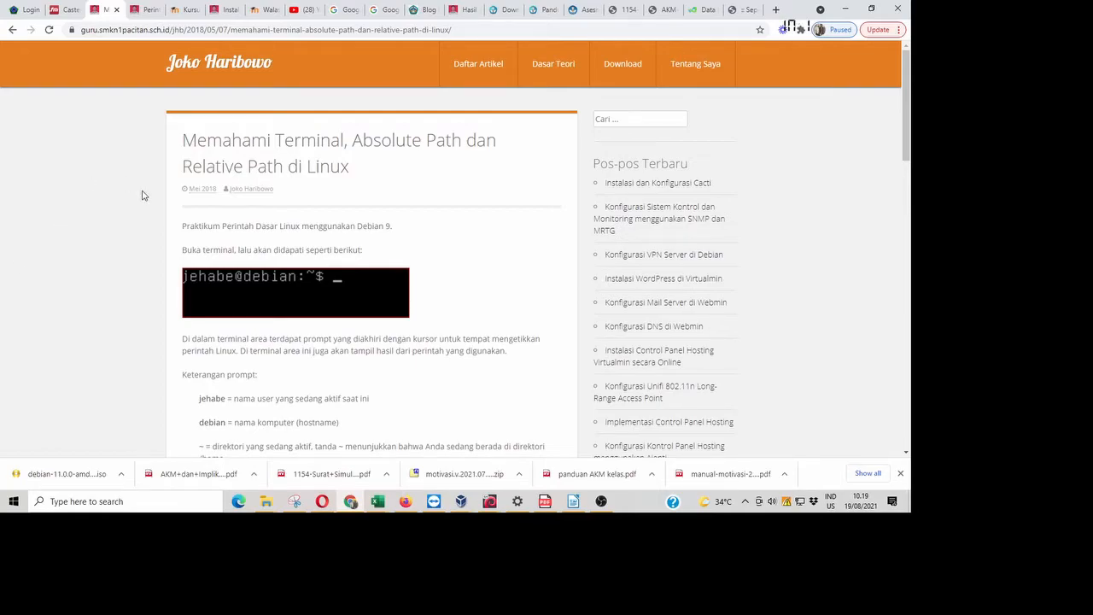
pyautogui.scroll(-1, 362, 318)
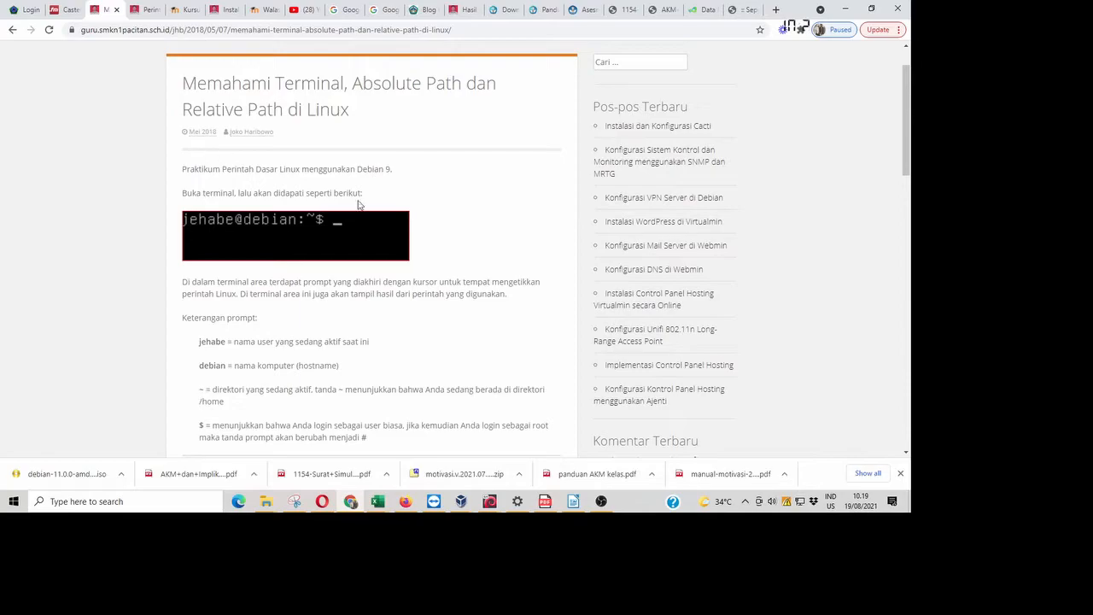
pyautogui.scroll(-2, 418, 290)
pyautogui.scroll(-2, 371, 289)
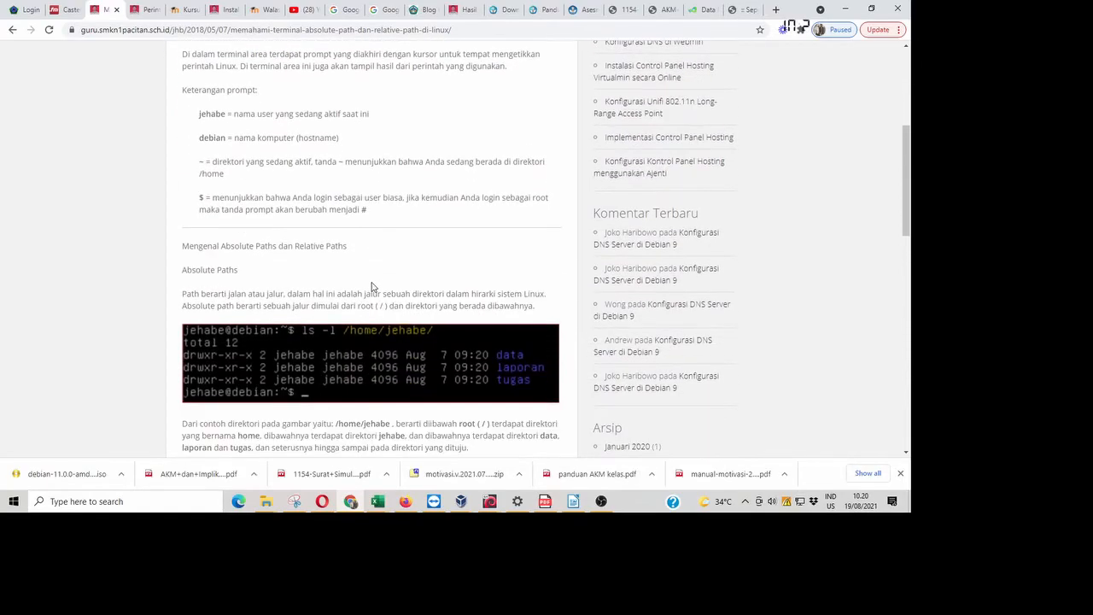
pyautogui.scroll(-5, 372, 287)
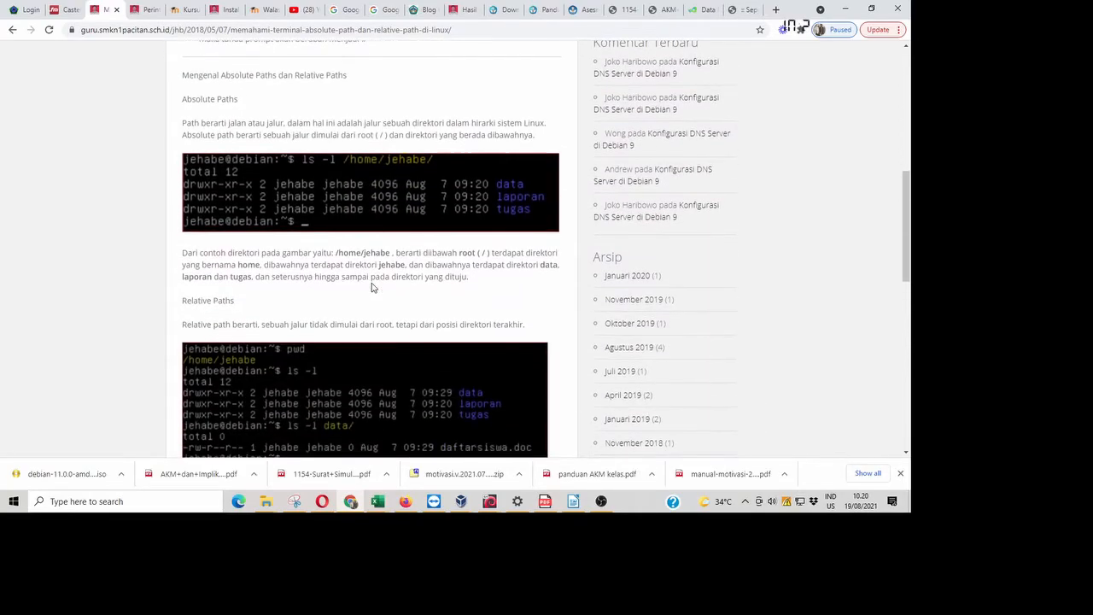
pyautogui.scroll(-3, 372, 287)
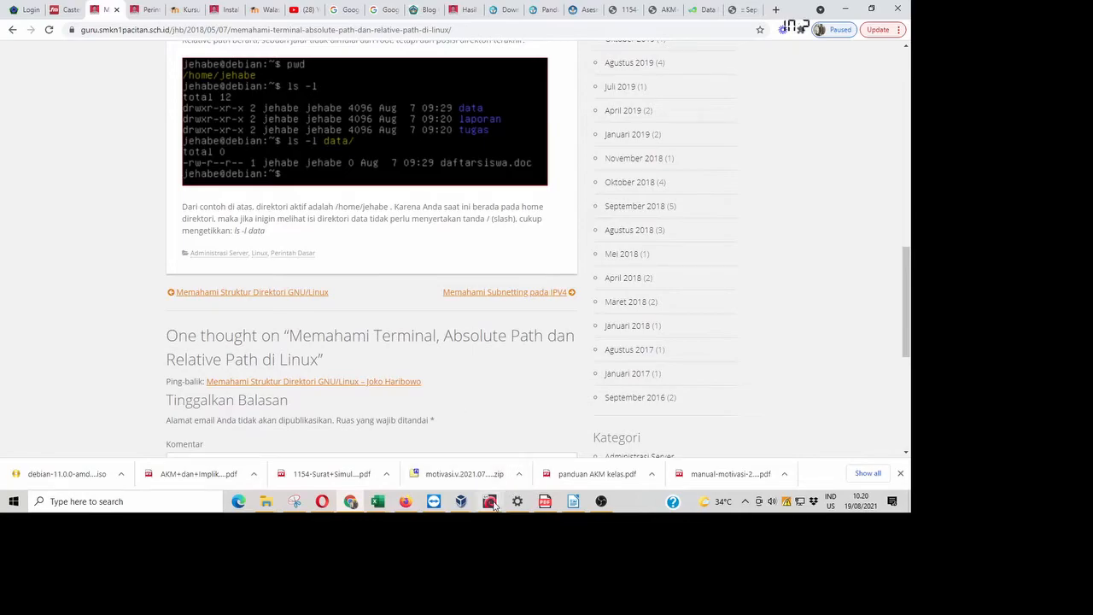
# - Raise the Debian 11 installer and answer No to scanning extra media and to the network mirror
pyautogui.moveTo(490, 501)
pyautogui.click(576, 457)
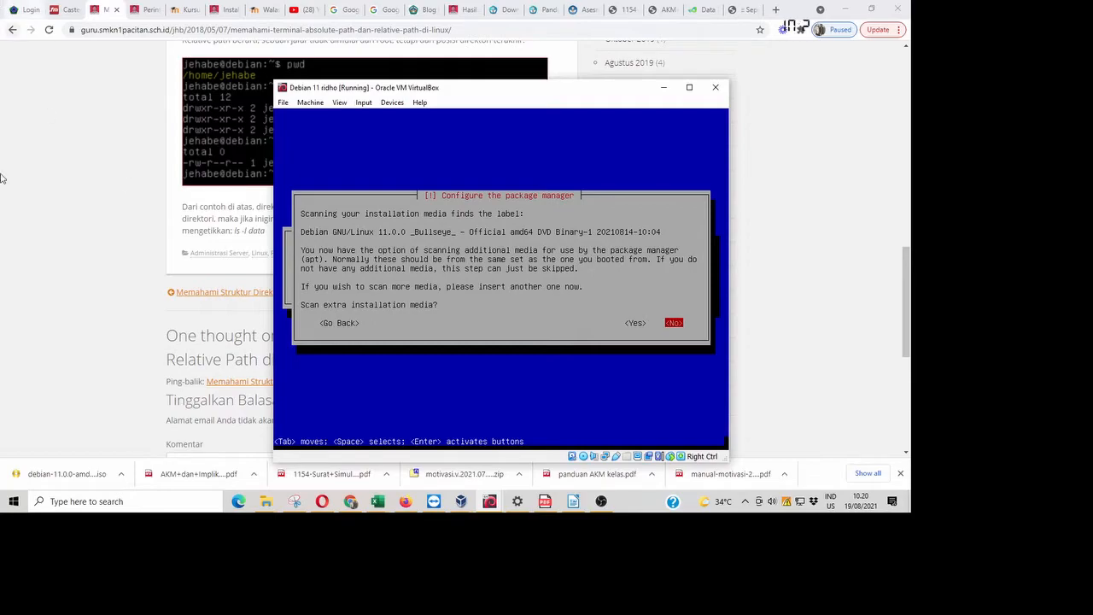
pyautogui.press('Return')
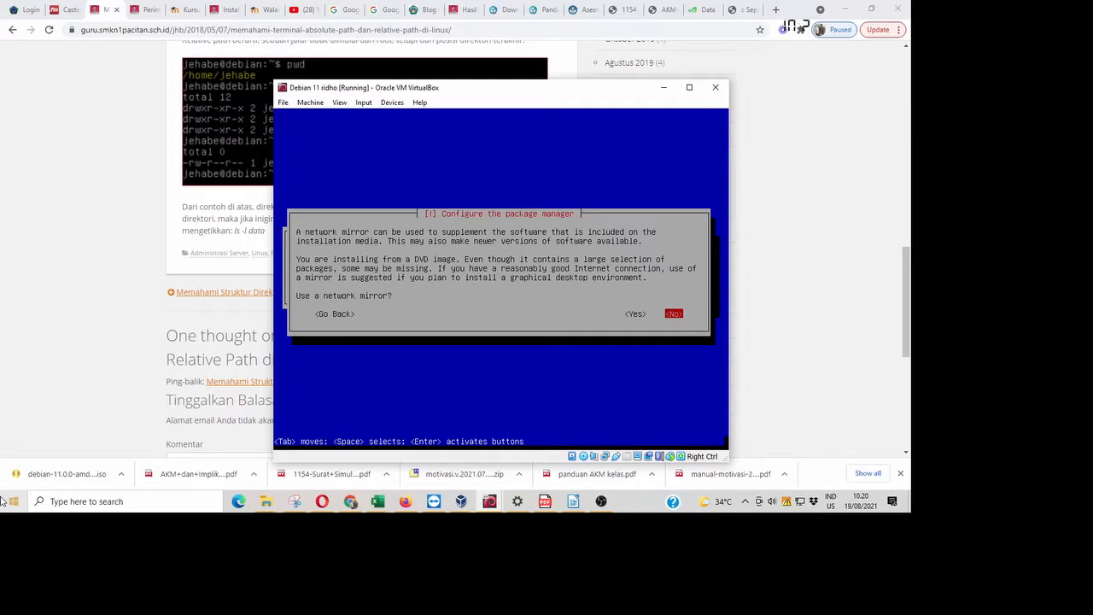
pyautogui.press('Return')
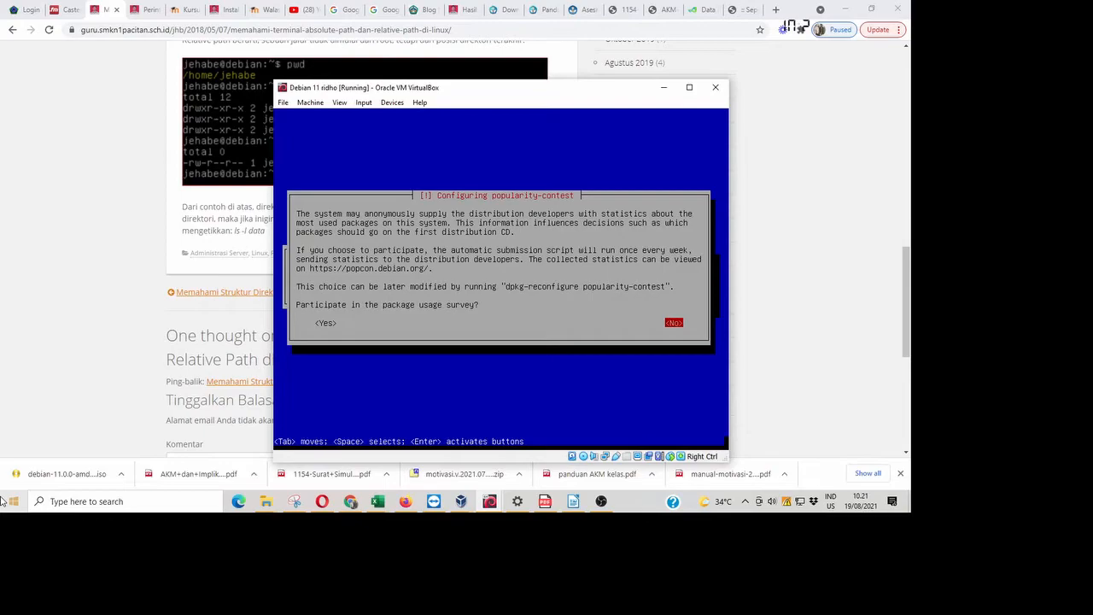
# - Decline popularity-contest, deselect Debian desktop environment, and start installing standard system utilities
pyautogui.press('Return')
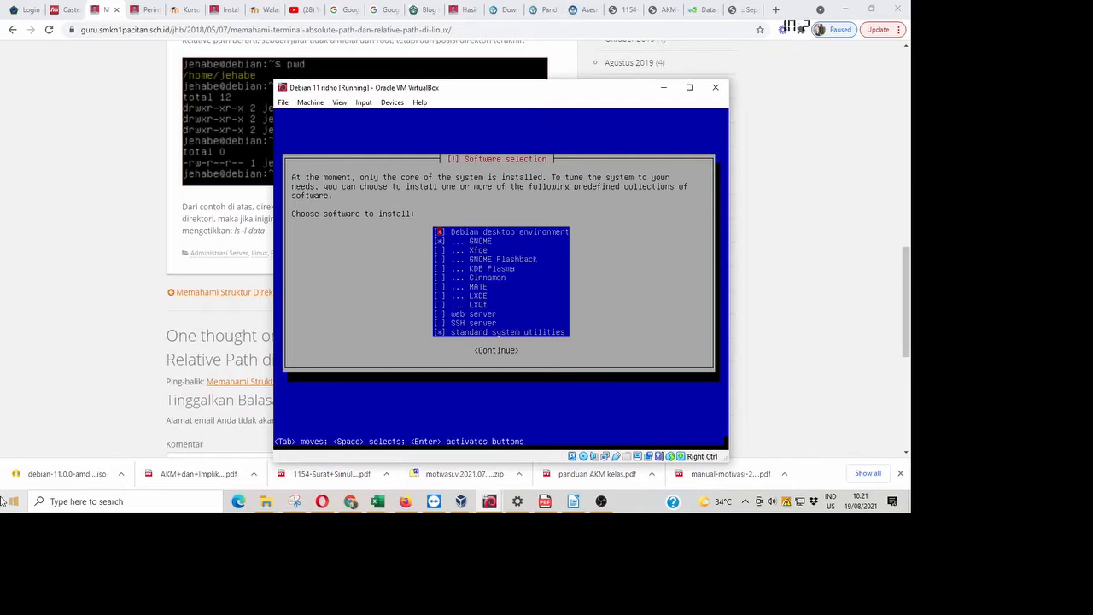
pyautogui.press('Down')
pyautogui.press('Down')
pyautogui.press('Down')
pyautogui.press('Down')
pyautogui.press('Down')
pyautogui.press('Down')
pyautogui.press('Down')
pyautogui.press('Down')
pyautogui.press('Down')
pyautogui.press('Down')
pyautogui.press('Down')
pyautogui.press('Up')
pyautogui.press('Up')
pyautogui.press('Down')
pyautogui.press('Down')
pyautogui.press('Tab')
pyautogui.press('Return')
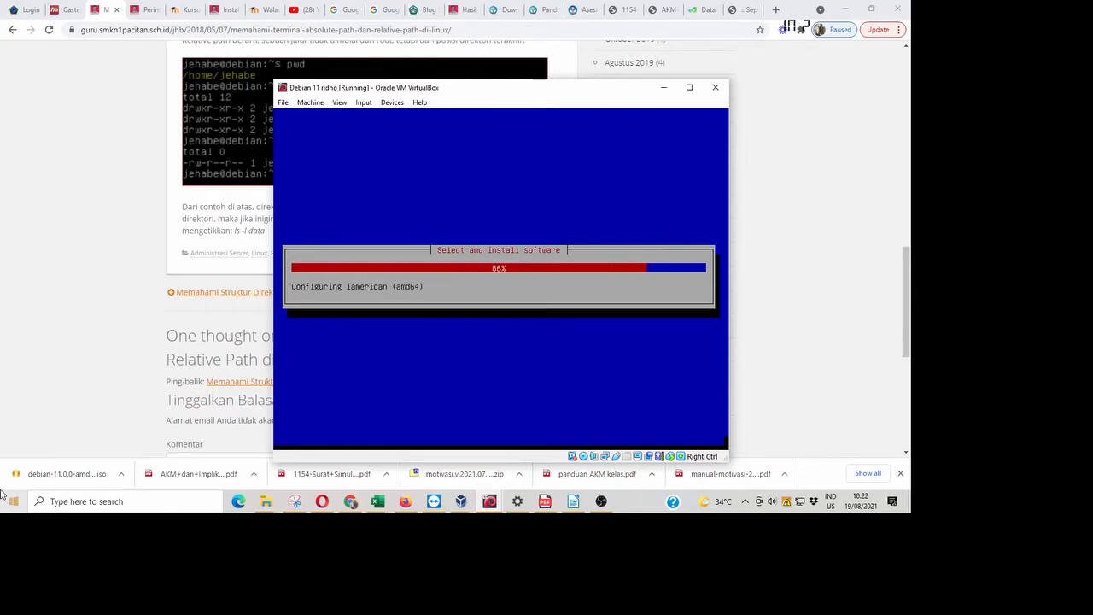
# - Bring Chrome in front of the VM and browse the blog's Januari 2017 archive
pyautogui.click(803, 219)
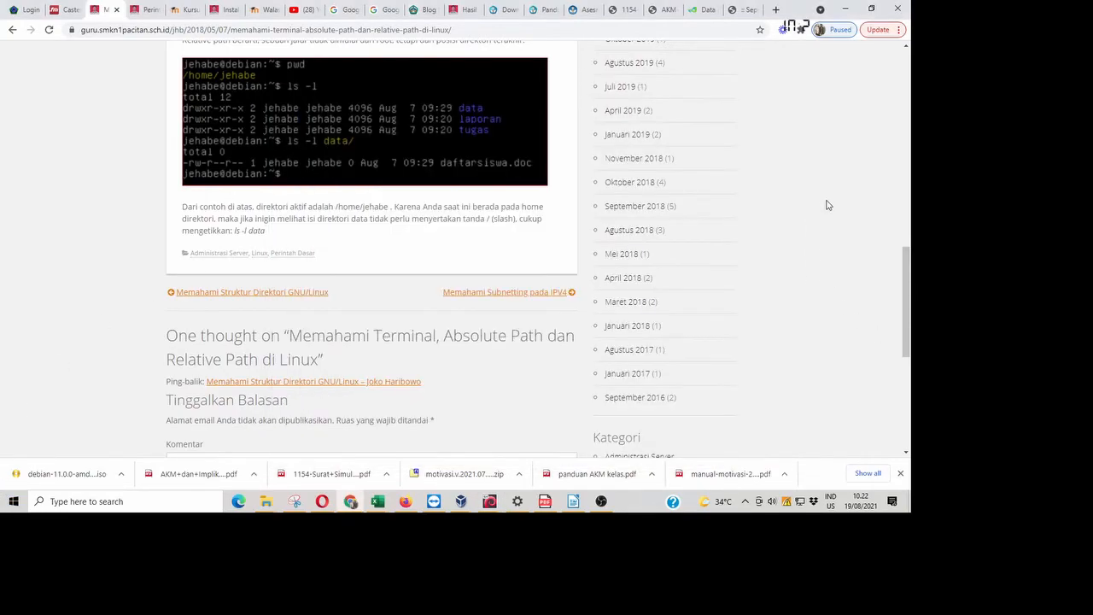
pyautogui.scroll(-1, 825, 220)
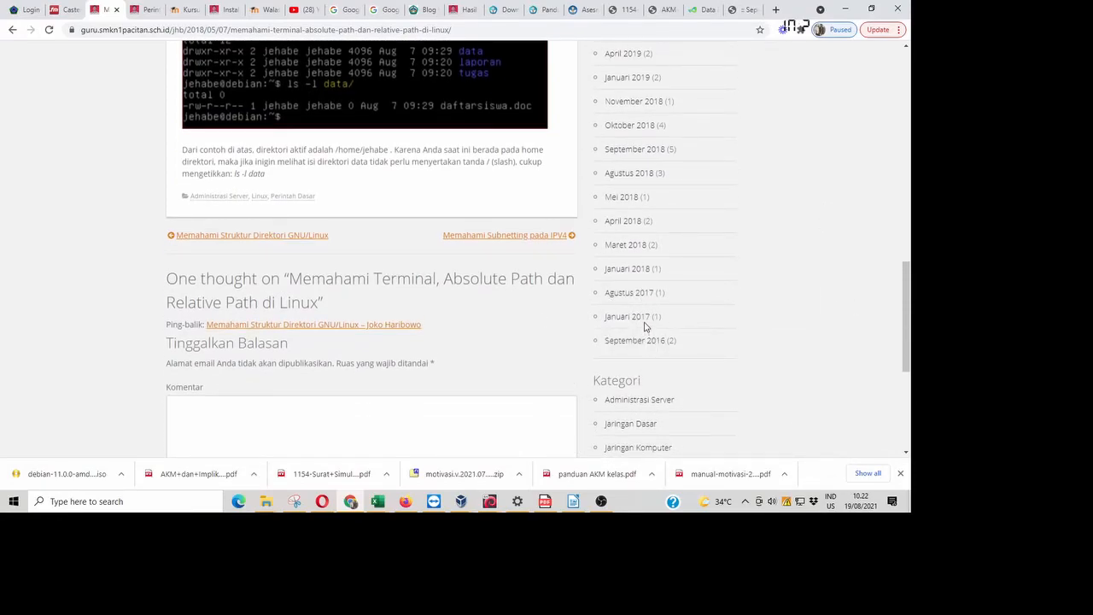
pyautogui.click(645, 321)
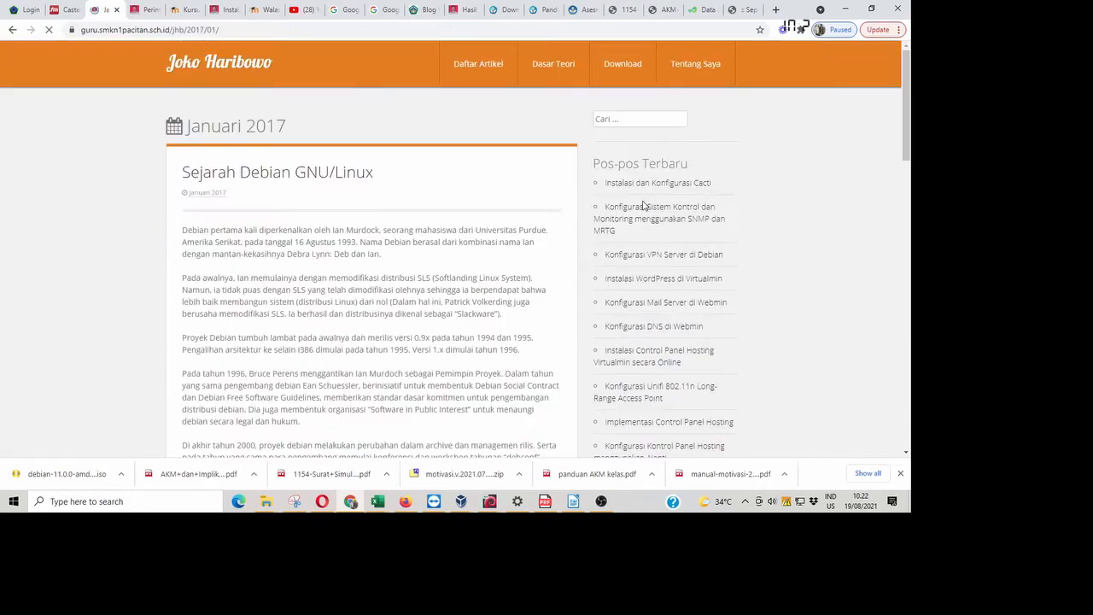
pyautogui.scroll(-10, 690, 250)
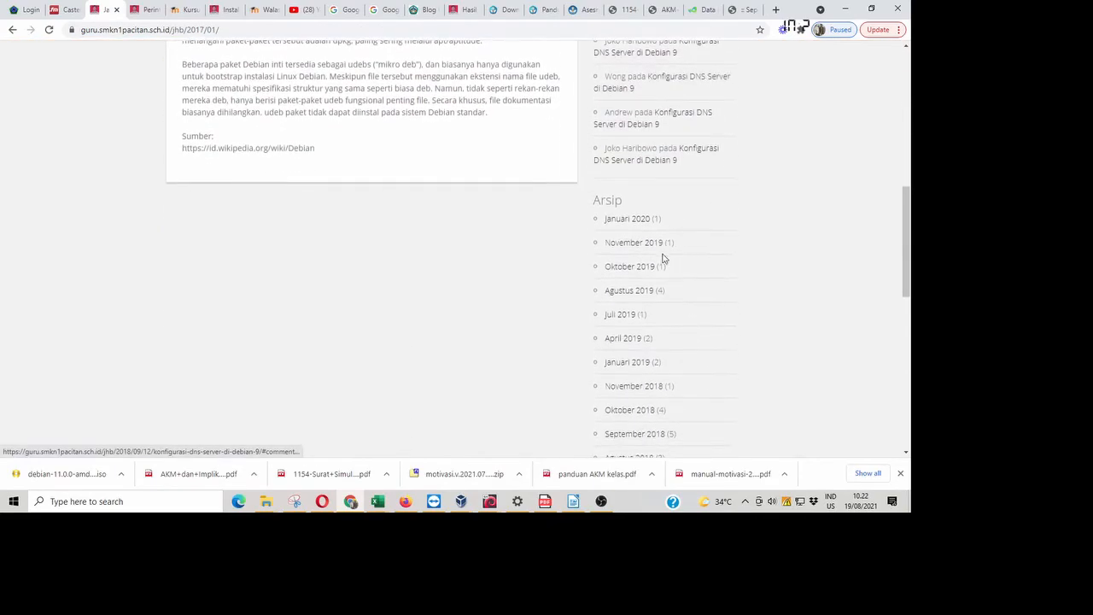
pyautogui.scroll(-5, 622, 222)
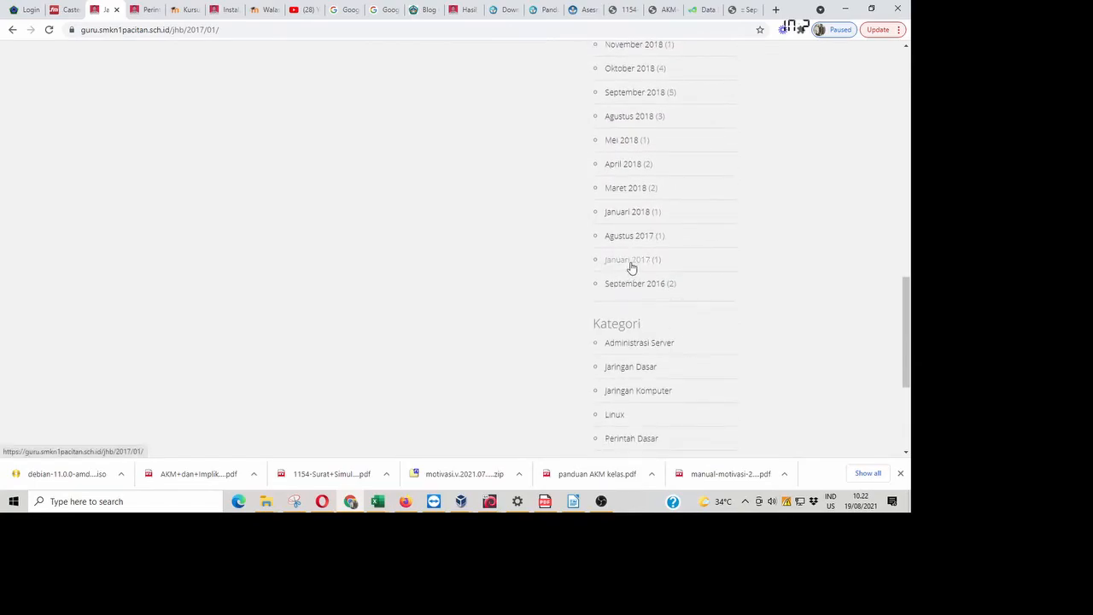
pyautogui.scroll(15, 478, 256)
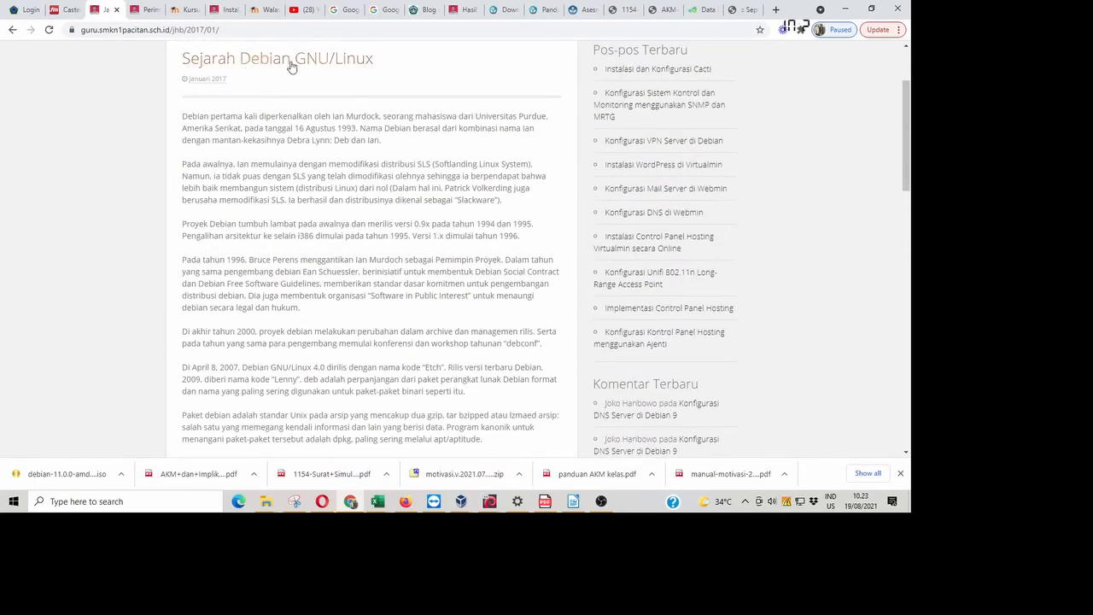
pyautogui.scroll(-15, 723, 362)
pyautogui.scroll(-1, 729, 379)
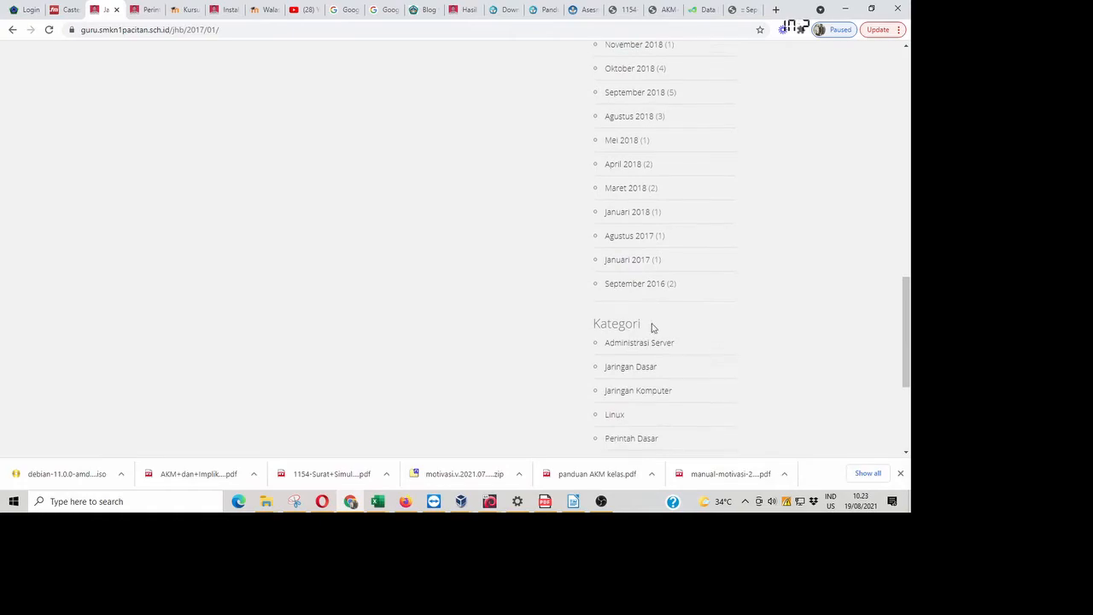
# - Browse the blog's Januari 2018 and Maret 2018 archives
pyautogui.click(634, 216)
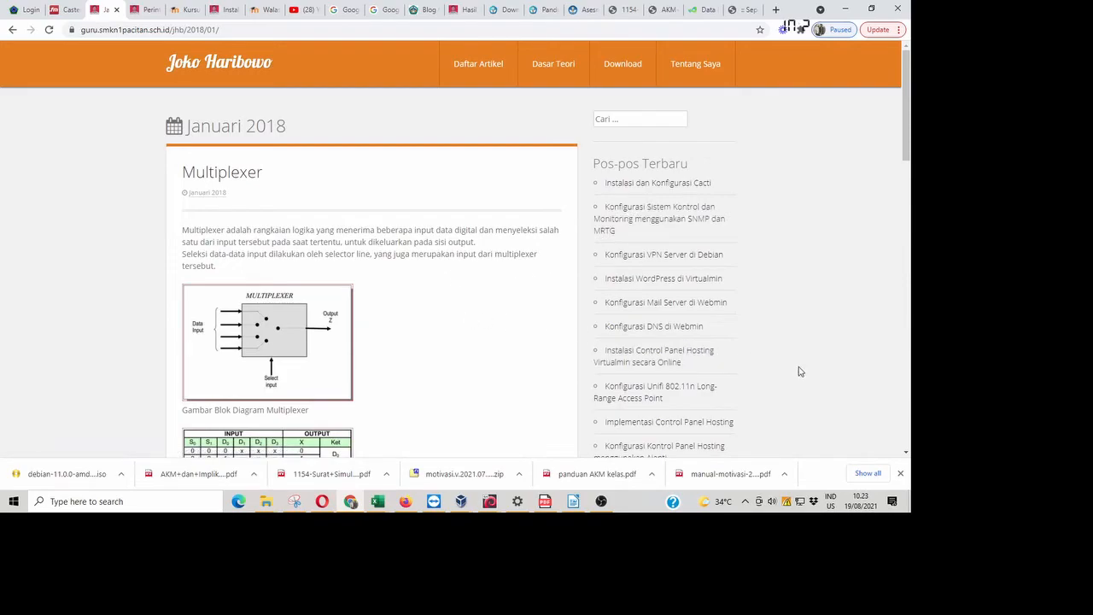
pyautogui.scroll(-8, 800, 371)
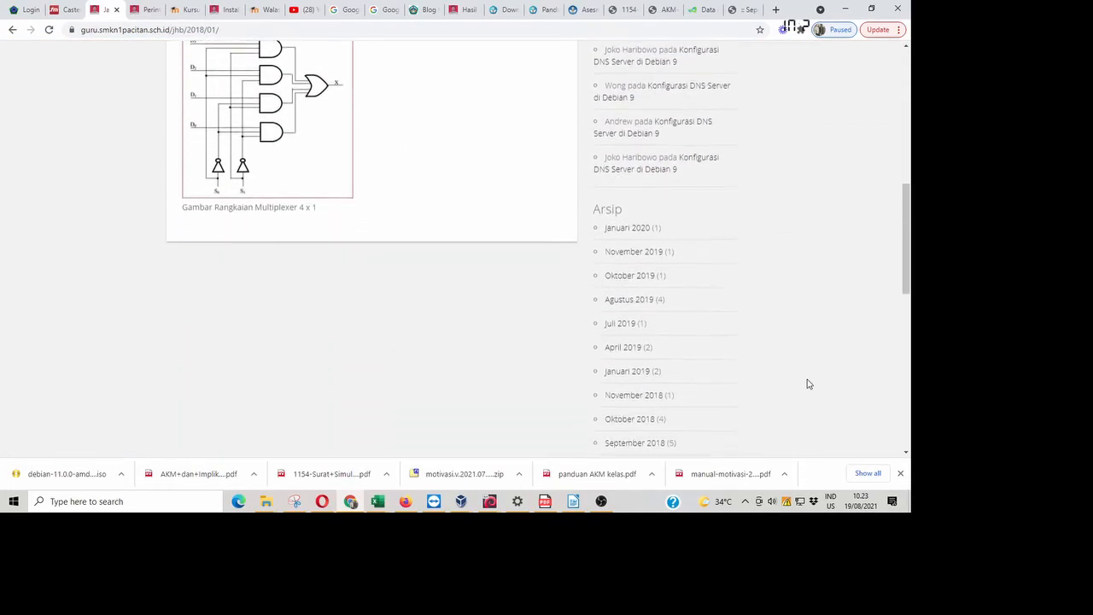
pyautogui.scroll(-1, 808, 384)
pyautogui.scroll(-1, 793, 389)
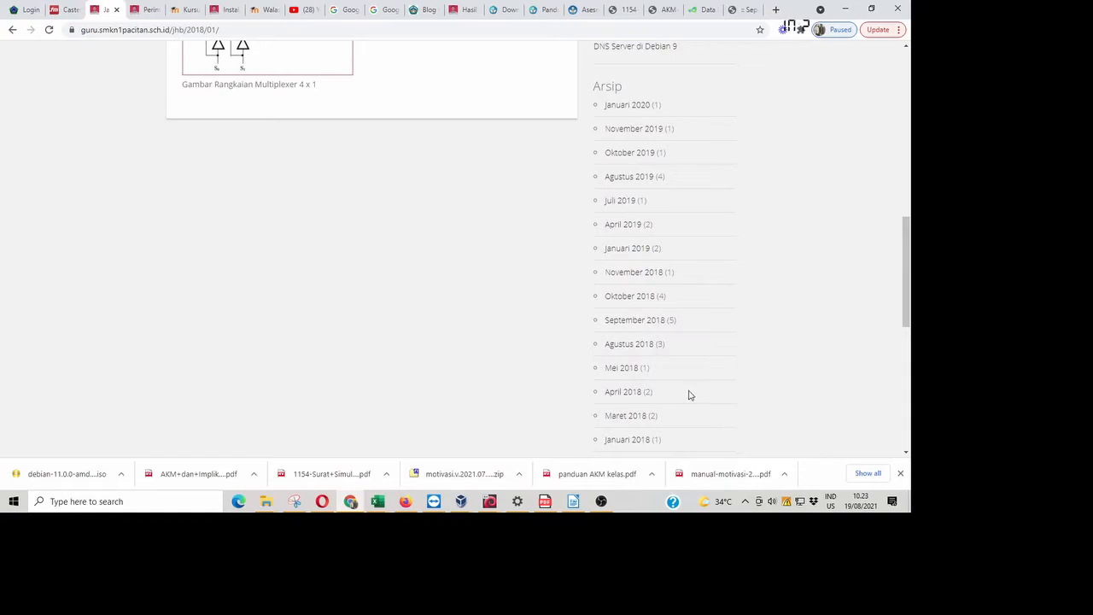
pyautogui.scroll(-2, 690, 394)
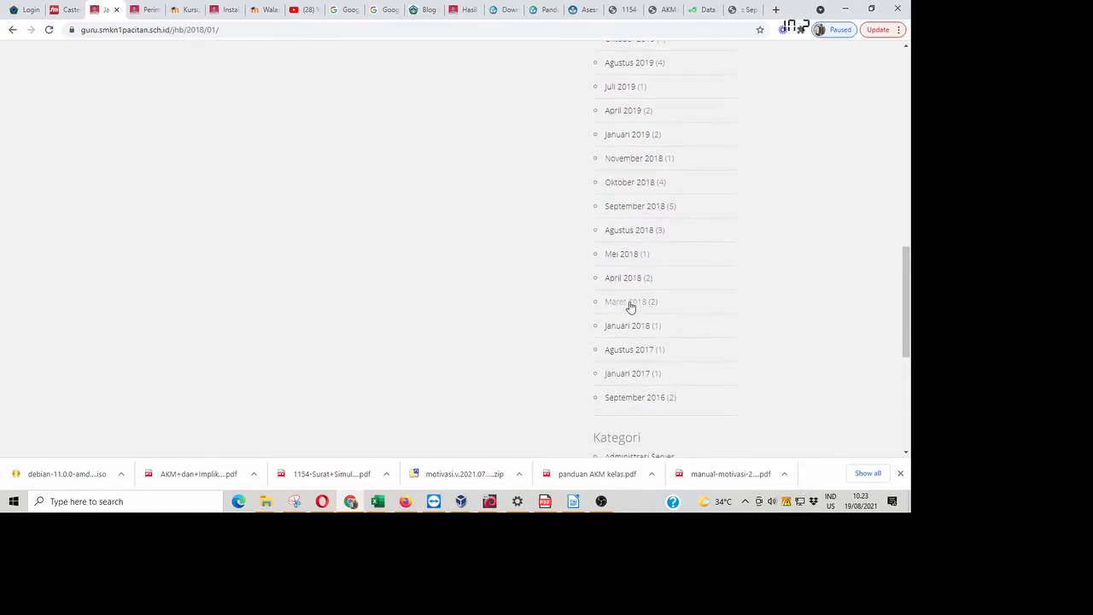
pyautogui.click(629, 305)
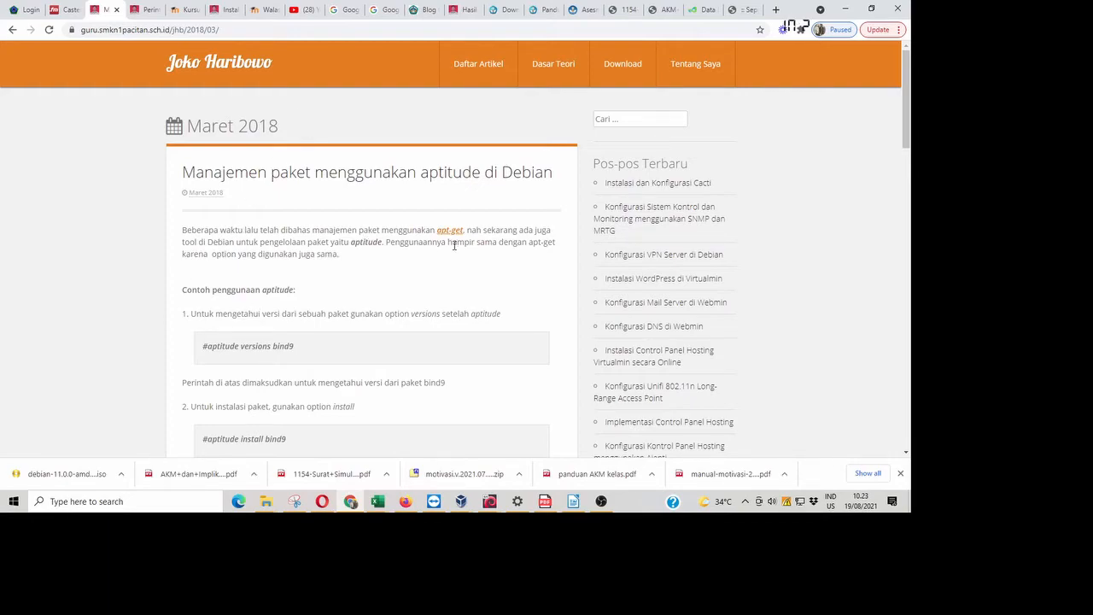
pyautogui.scroll(-2, 449, 245)
# - Open the apt-get article from the aptitude post and briefly highlight 'apt-get' in its title
pyautogui.click(449, 118)
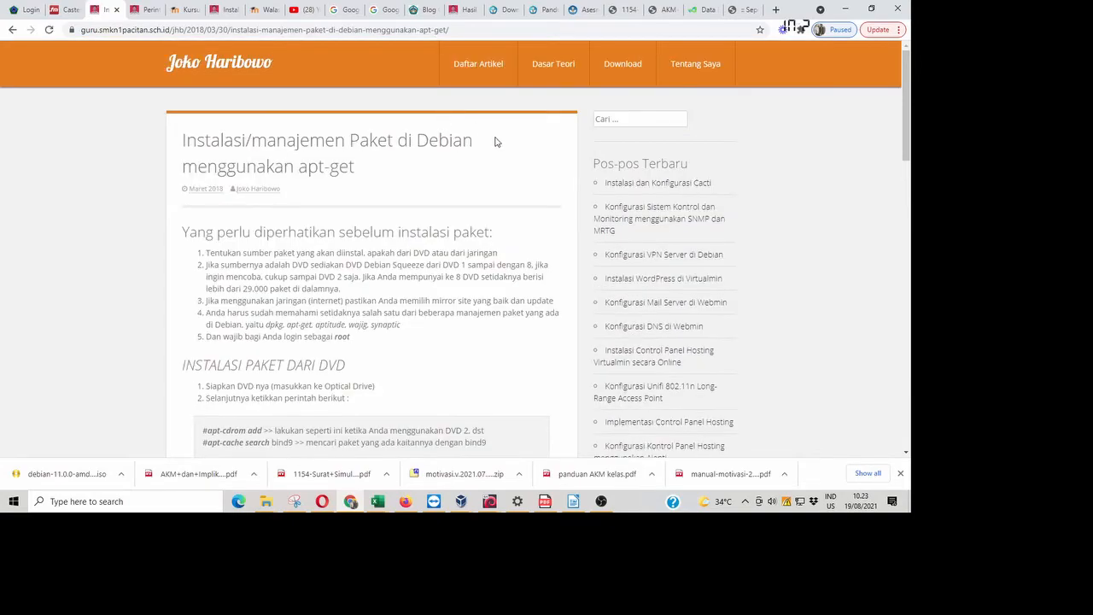
pyautogui.scroll(-1, 491, 145)
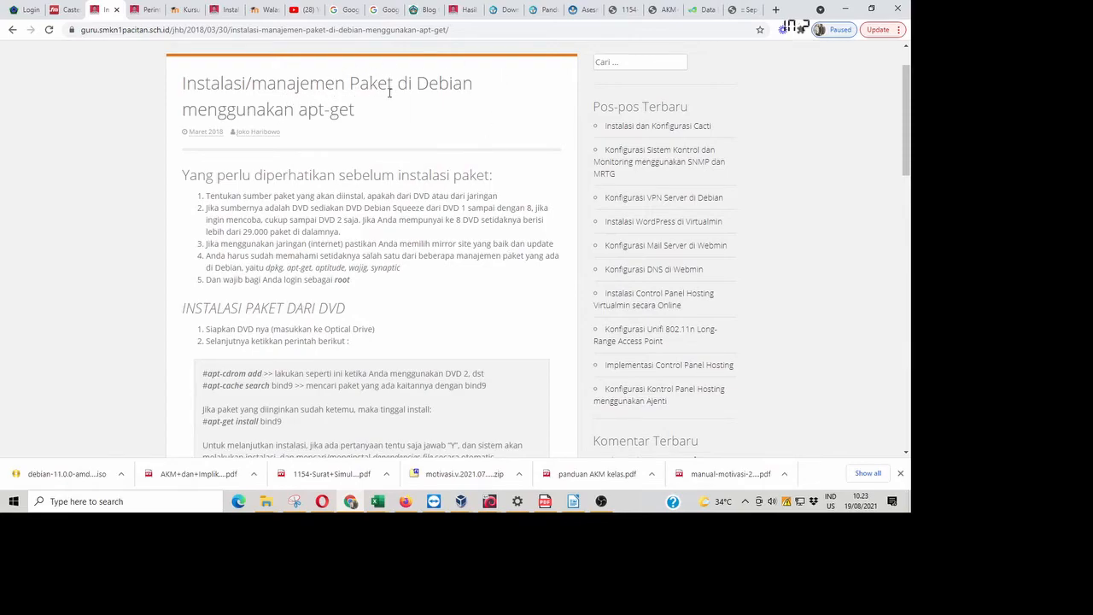
pyautogui.moveTo(293, 110); pyautogui.dragTo(362, 115)
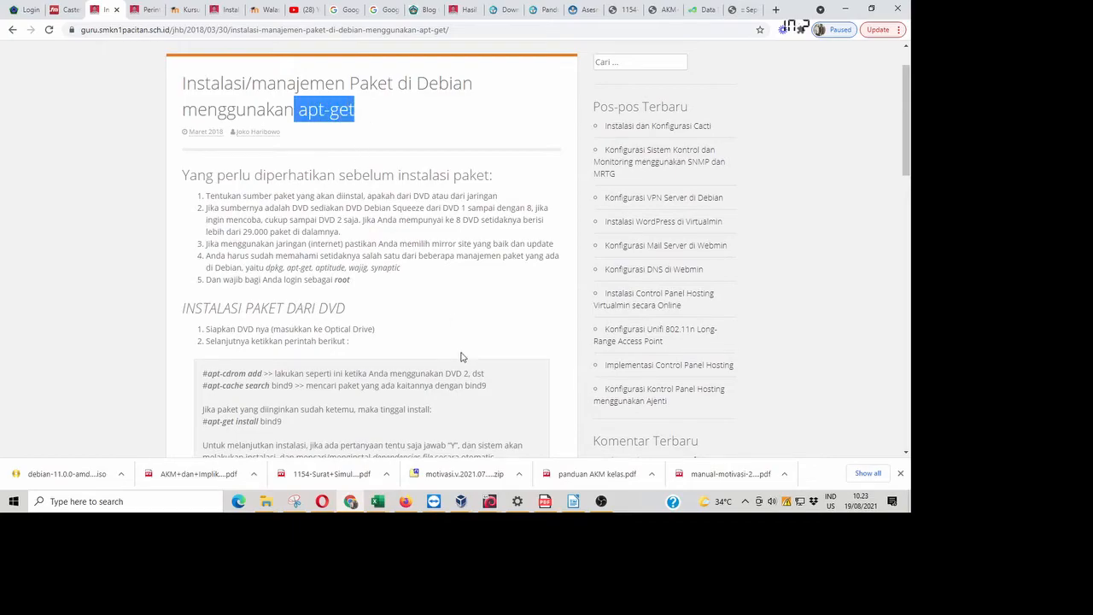
pyautogui.click(492, 310)
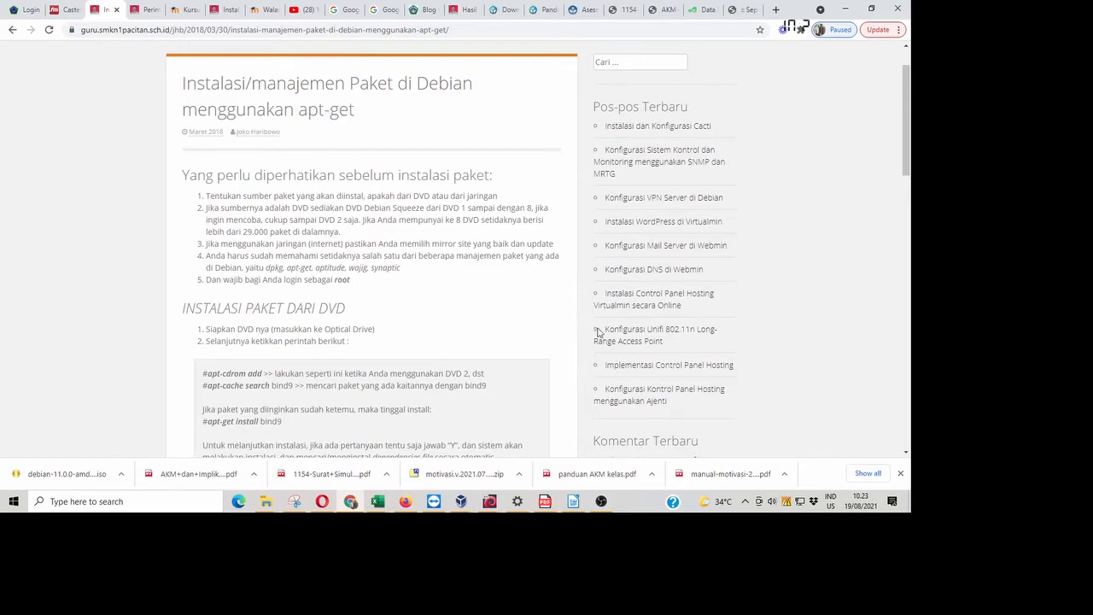
# - Scroll the apt-get article, highlighting 'INSTALASI PAKET DARI JARINGAN / INTERNET', down to apt-get install bind9
pyautogui.scroll(-4, 466, 205)
pyautogui.scroll(-4, 424, 205)
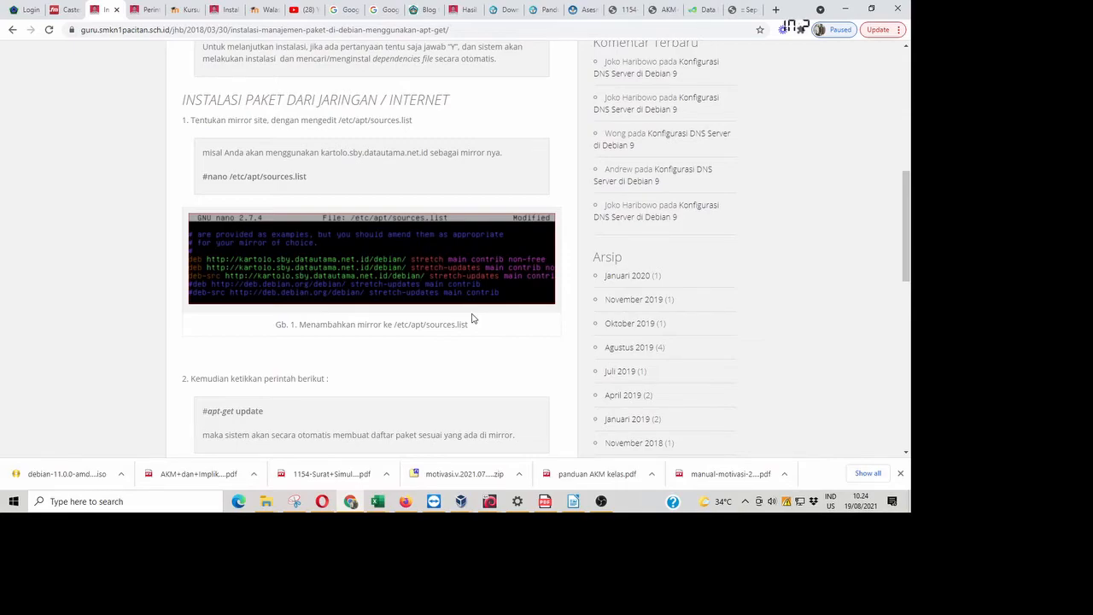
pyautogui.scroll(5, 472, 318)
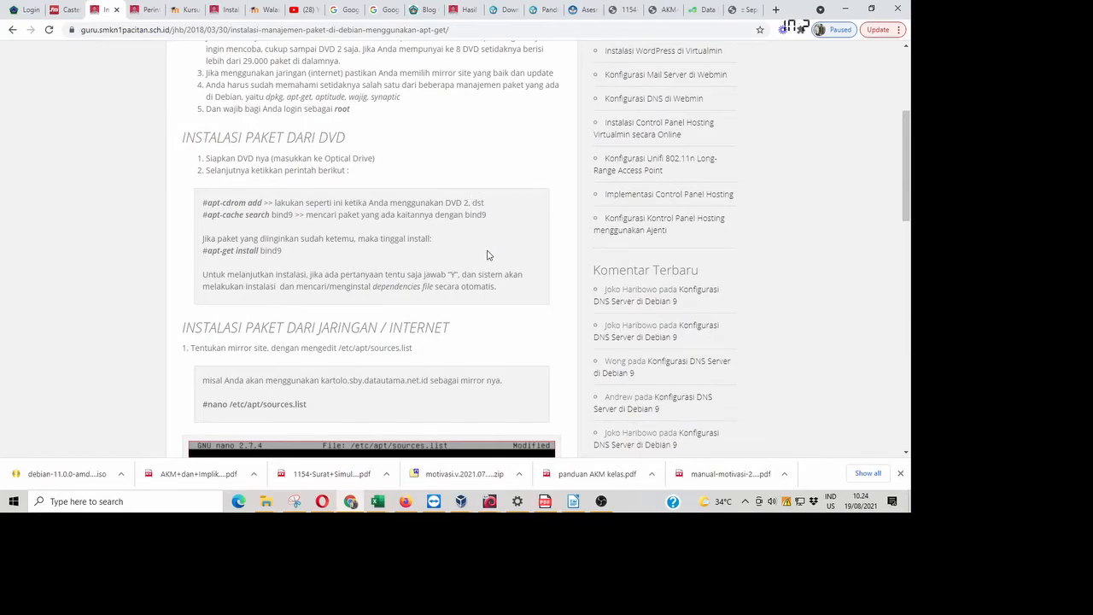
pyautogui.scroll(-3, 487, 255)
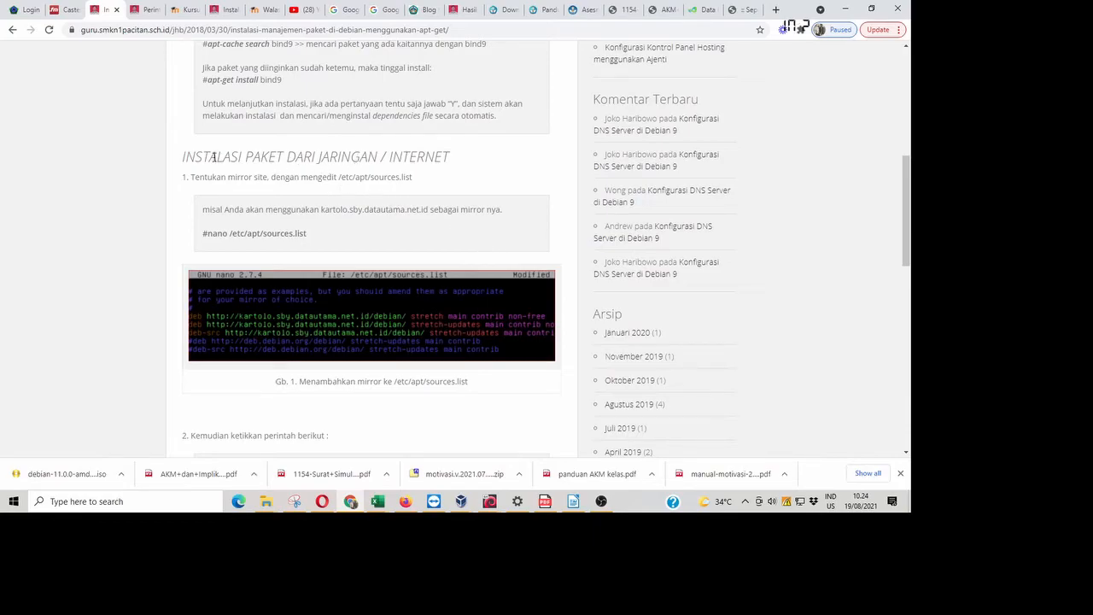
pyautogui.moveTo(181, 160); pyautogui.dragTo(458, 168)
pyautogui.scroll(-3, 493, 245)
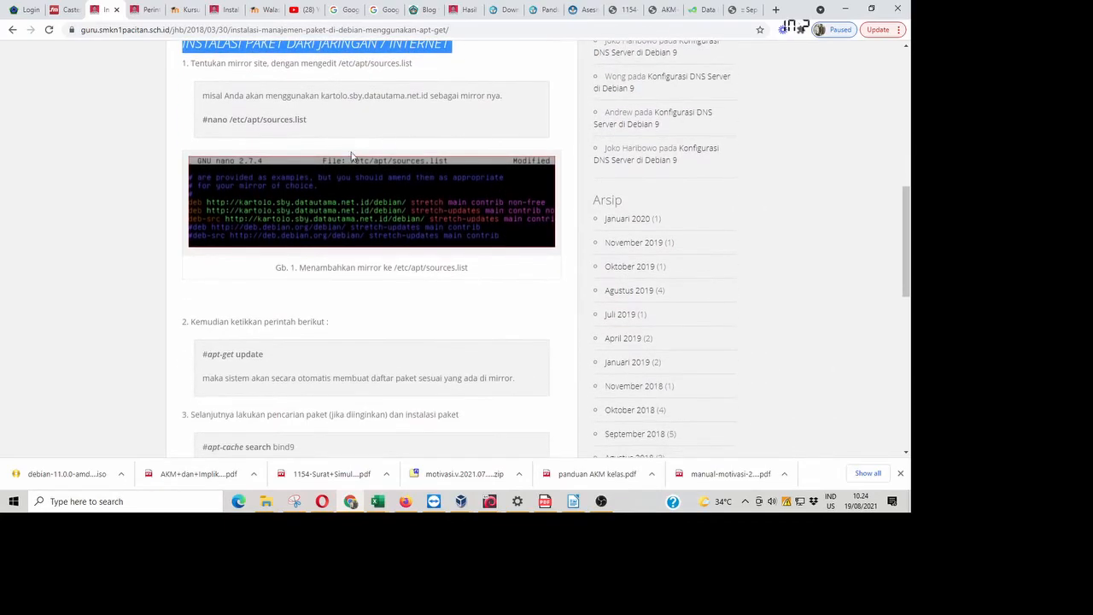
pyautogui.scroll(-5, 384, 328)
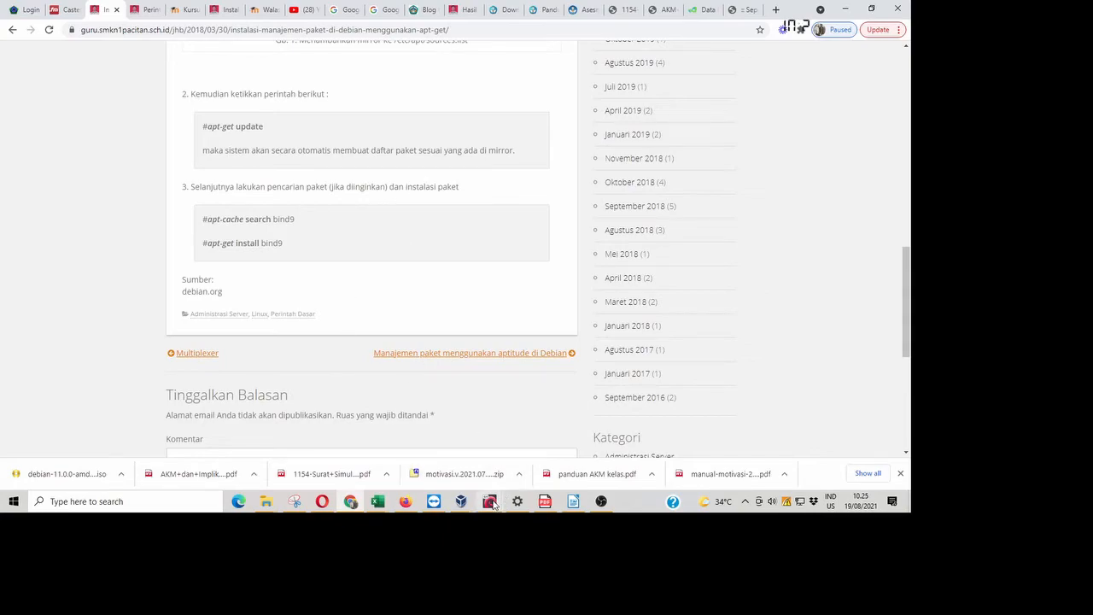
# - Raise the Debian 11 VM and install the GRUB boot loader onto /dev/sda
pyautogui.moveTo(492, 505)
pyautogui.click(575, 452)
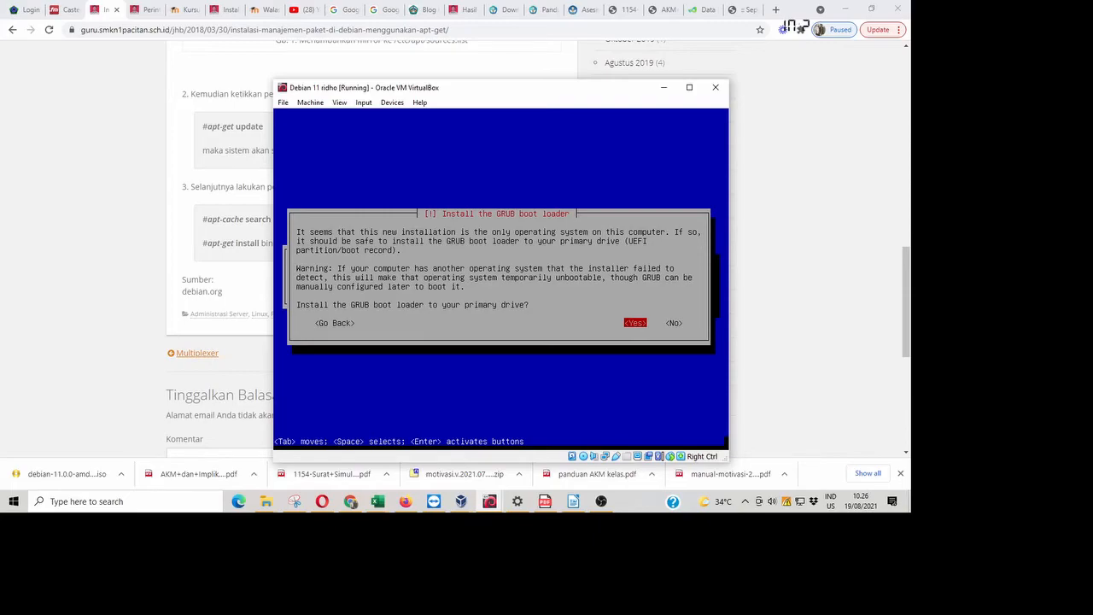
pyautogui.press('Return')
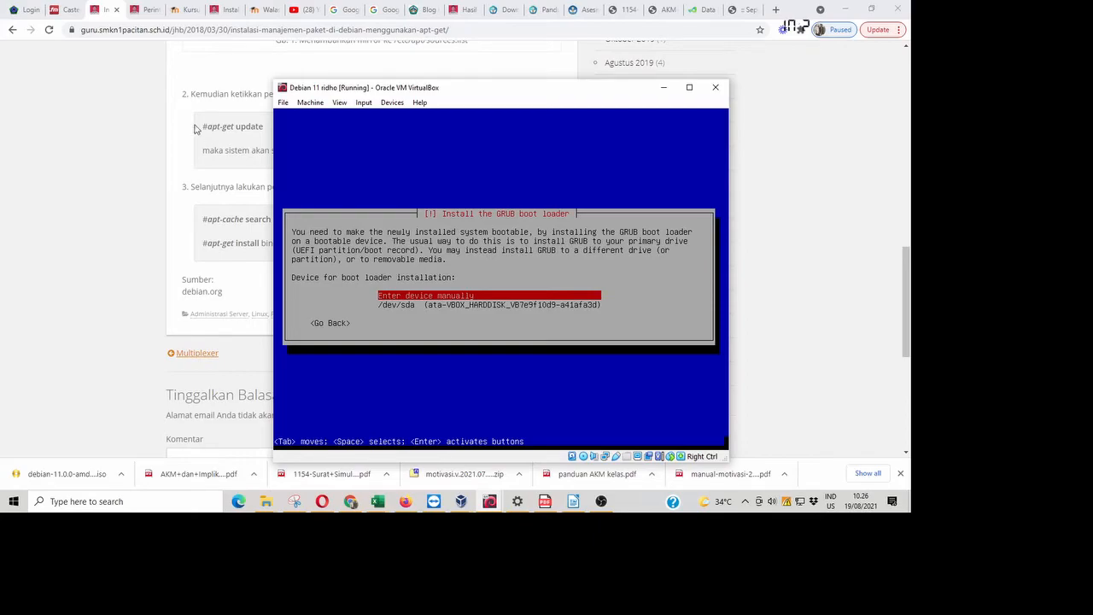
pyautogui.press('Down')
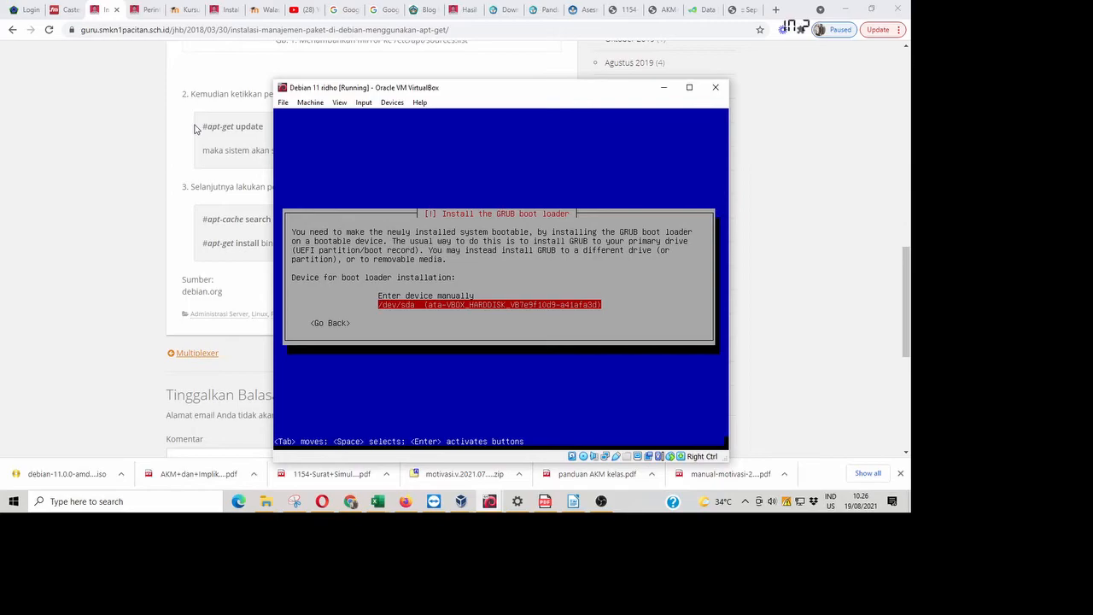
pyautogui.press('Return')
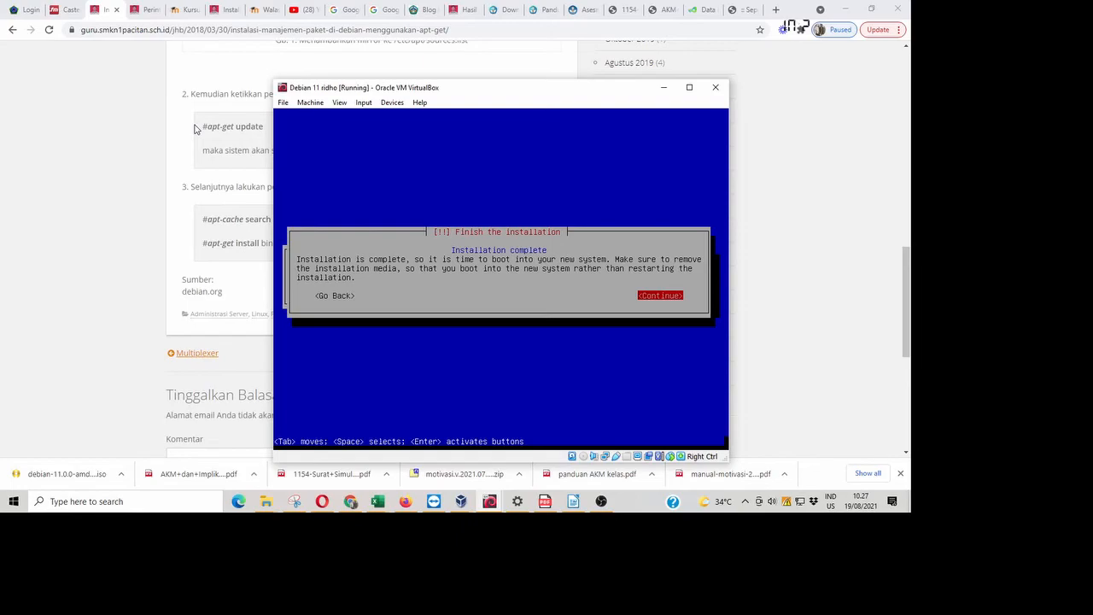
# - Continue past Finish the installation so the VM reboots to its console login prompt
pyautogui.press('Return')
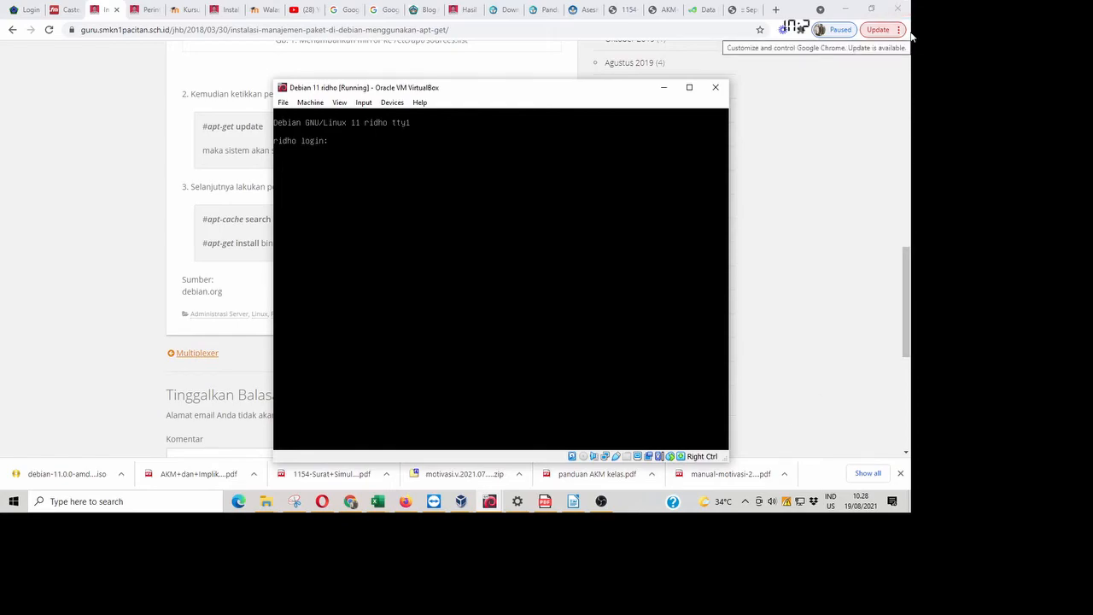
# - Enter the regular user's login name at the Debian console login prompt
pyautogui.write('idho')
pyautogui.press('Return')
pyautogui.press('Return')
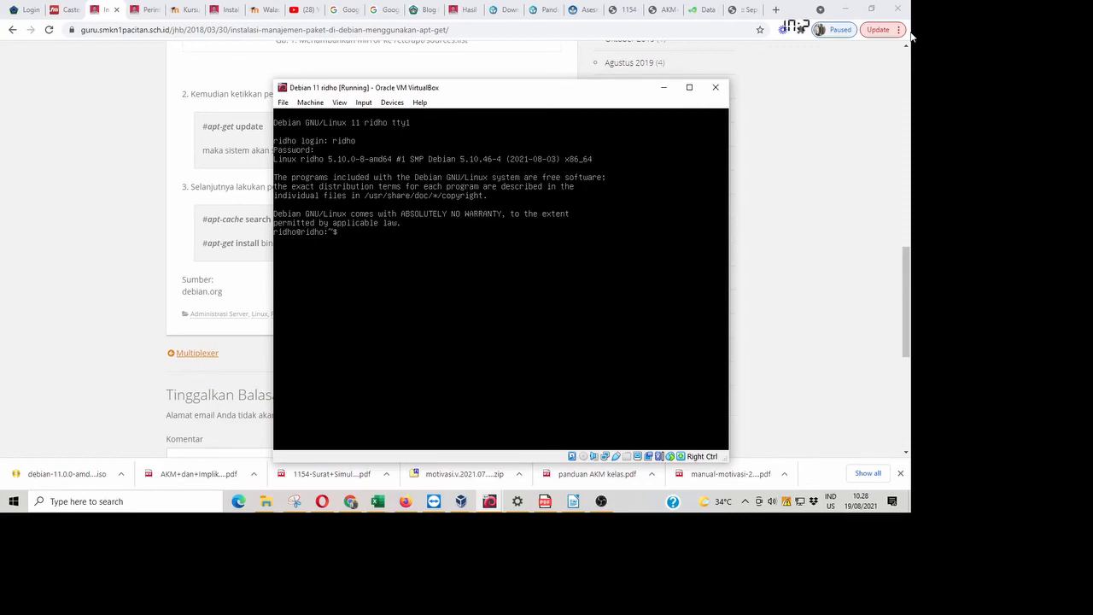
# - Scroll the apt-get article back to its title, then raise the Debian VM console again
pyautogui.click(175, 212)
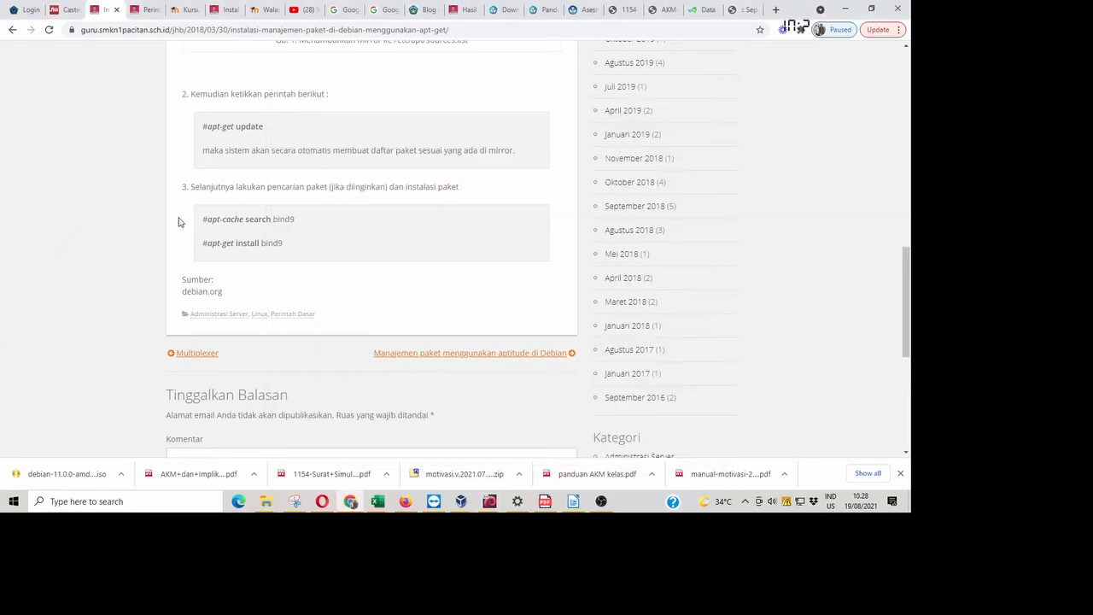
pyautogui.scroll(2, 297, 309)
pyautogui.scroll(8, 297, 309)
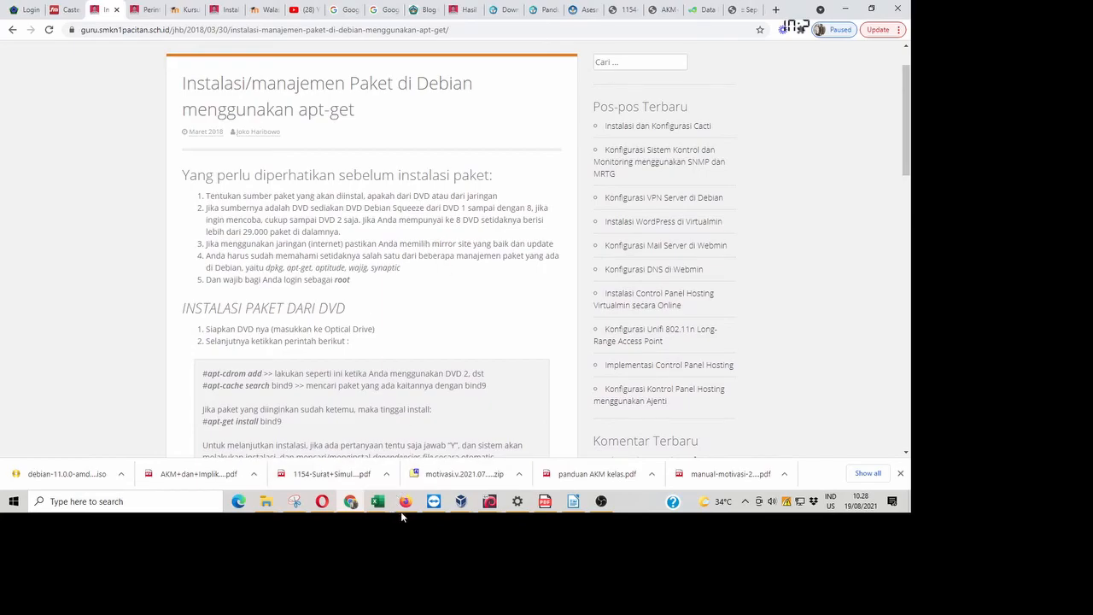
pyautogui.moveTo(491, 504)
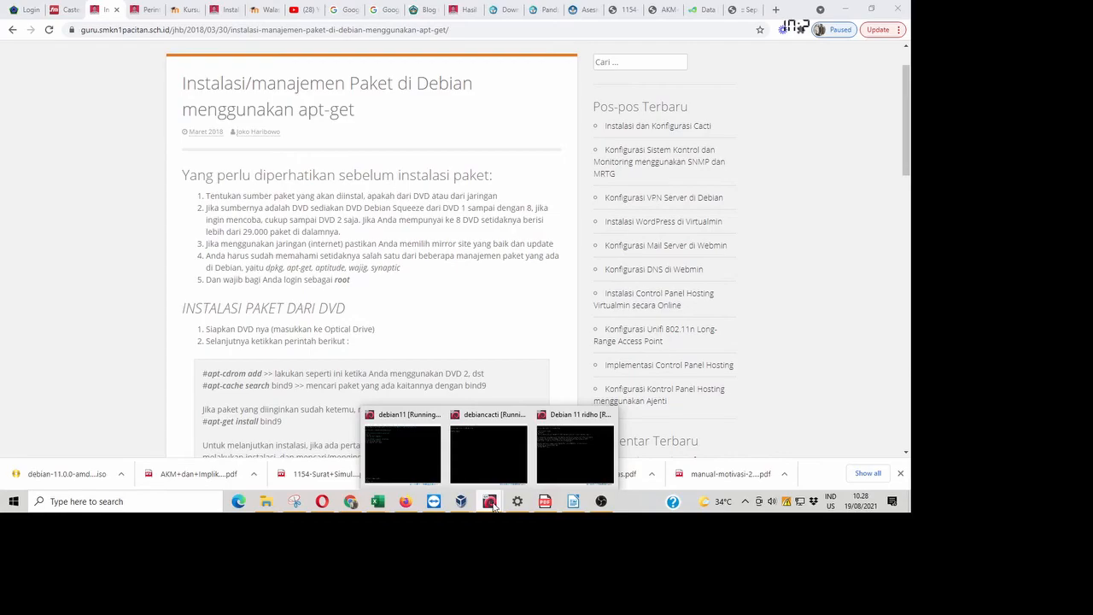
pyautogui.click(575, 465)
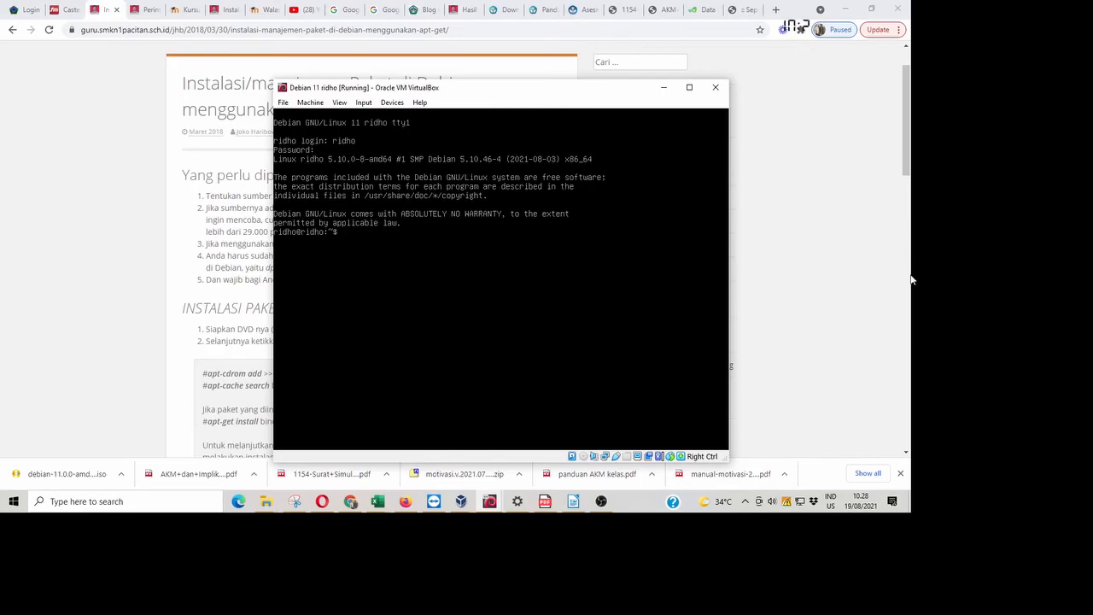
# - Become root with su, then exit the root shell and log out to the console login prompt
pyautogui.write('su')
pyautogui.press('Return')
pyautogui.press('Return')
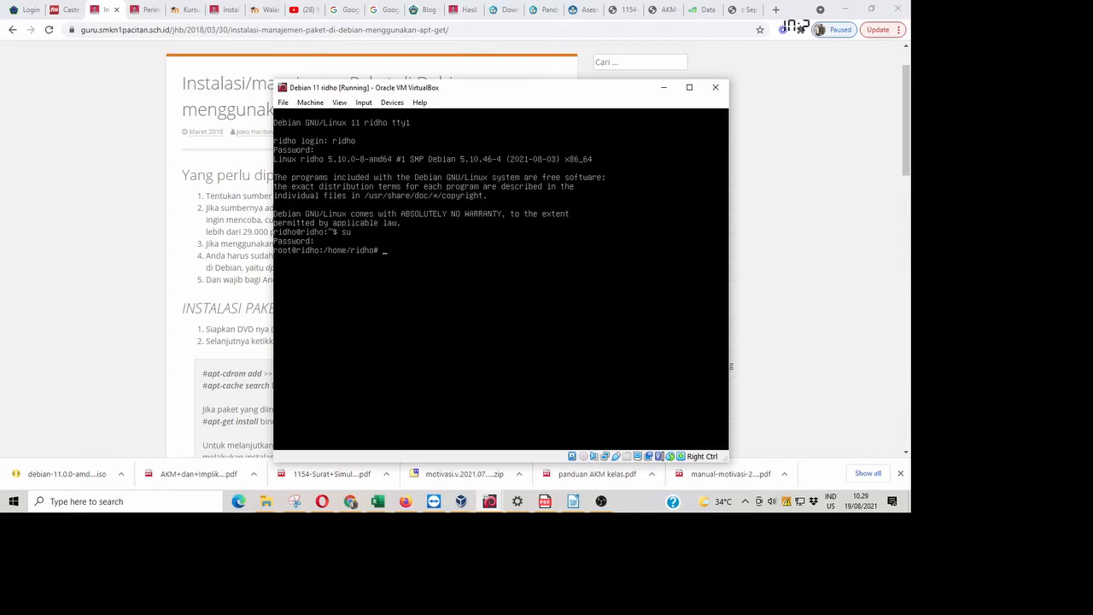
pyautogui.write('edi')
pyautogui.press('BackSpace')
pyautogui.press('BackSpace')
pyautogui.press('BackSpace')
pyautogui.write('xit')
pyautogui.press('Return')
pyautogui.hotkey('ctrl', 'd')
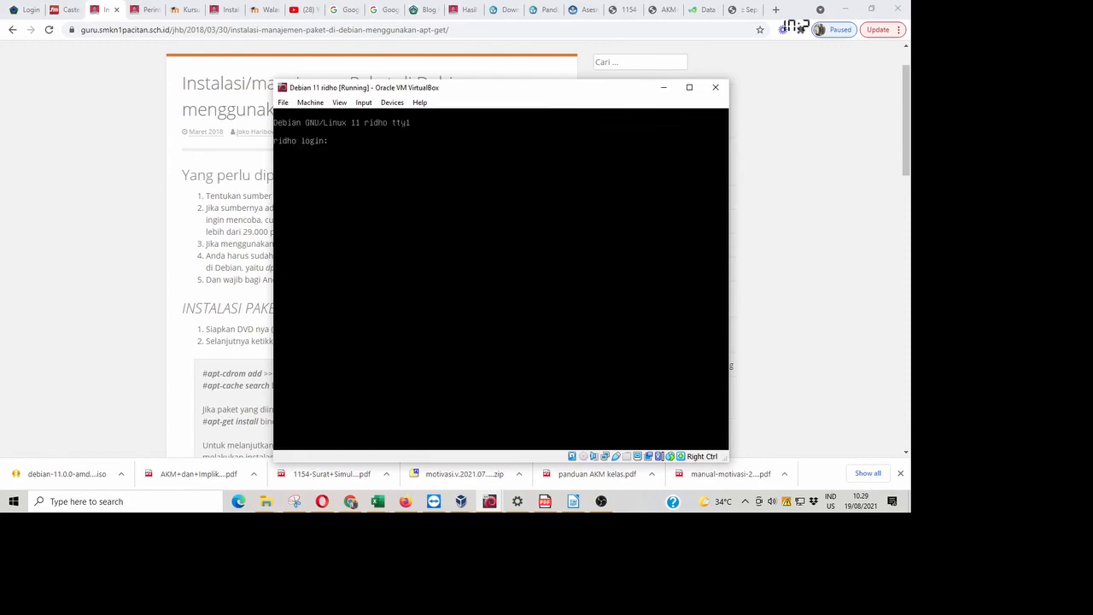
# - Enter 'root' as the console login name, then scroll through the apt-get tutorial in Chrome
pyautogui.write('root')
pyautogui.press('Return')
pyautogui.press('Return')
pyautogui.click(804, 221)
pyautogui.scroll(-1, 454, 144)
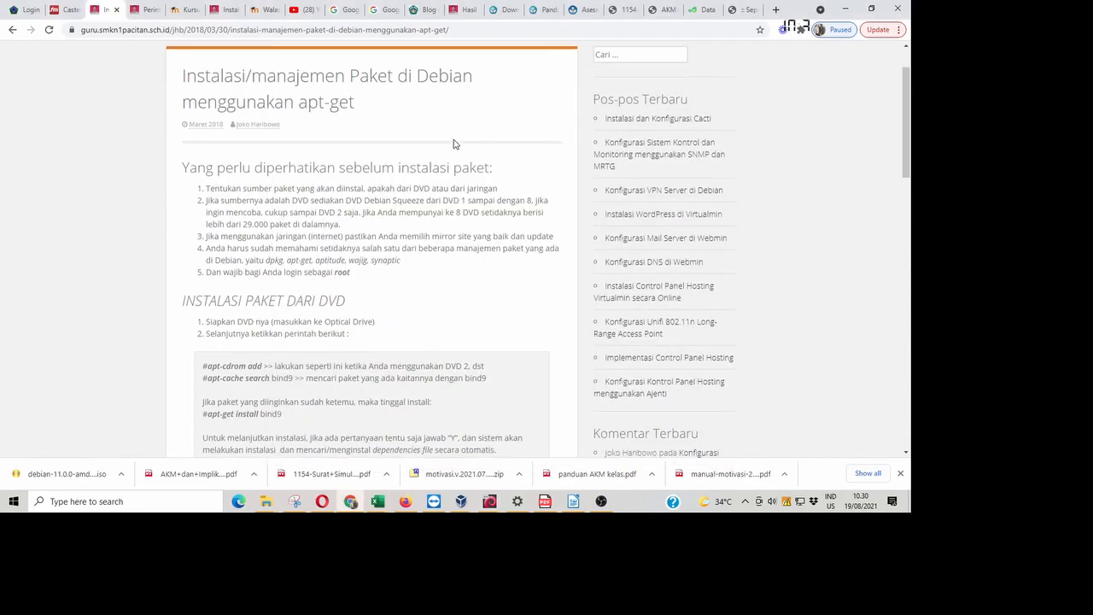
pyautogui.scroll(-10, 454, 143)
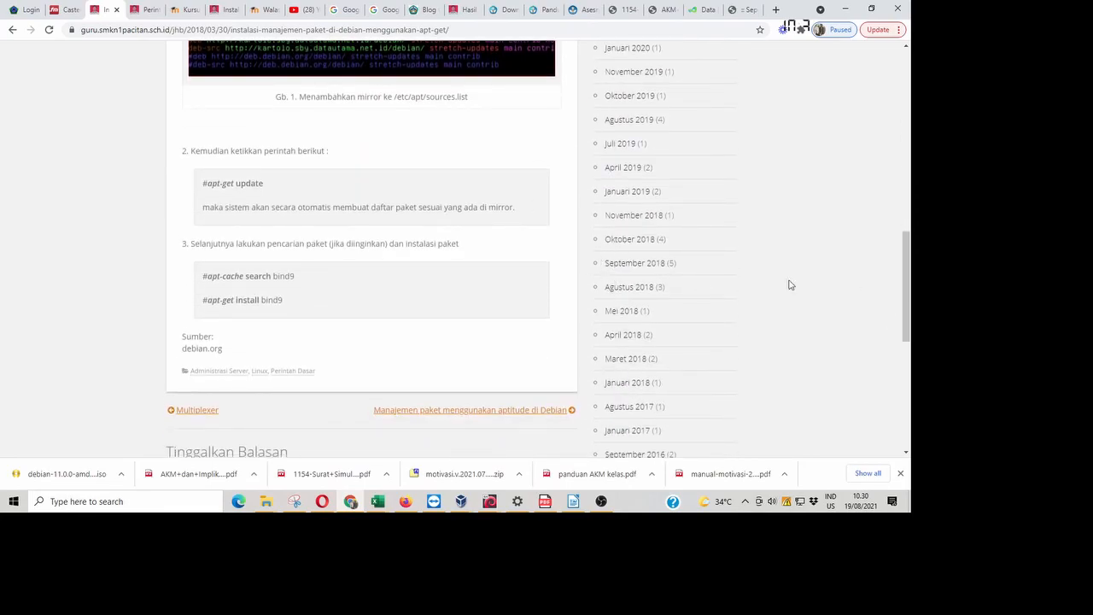